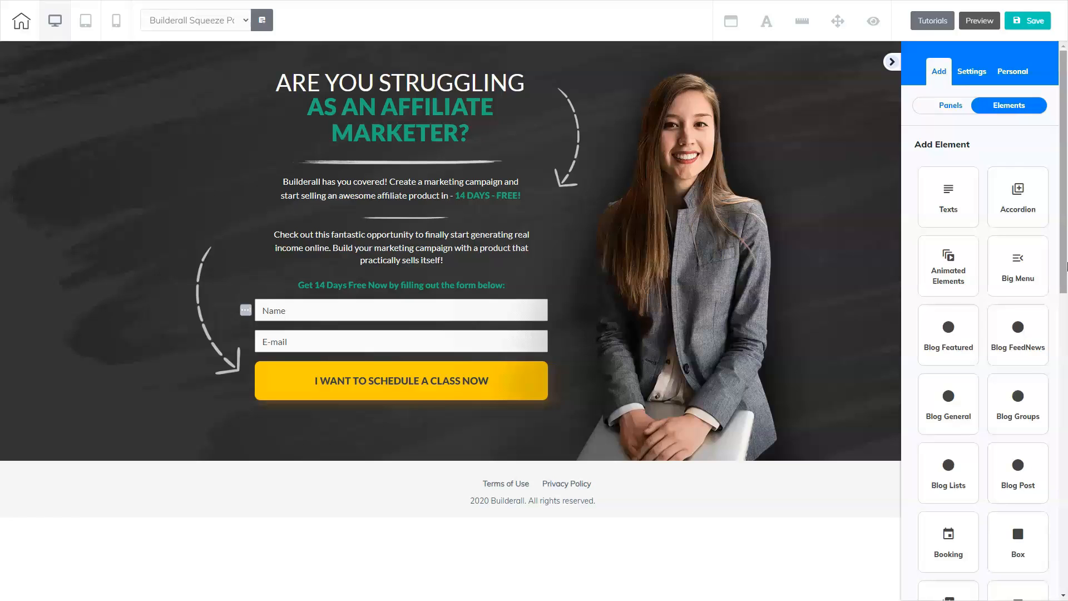
pyautogui.click(1017, 269)
pyautogui.moveTo(1017, 270); pyautogui.dragTo(670, 265)
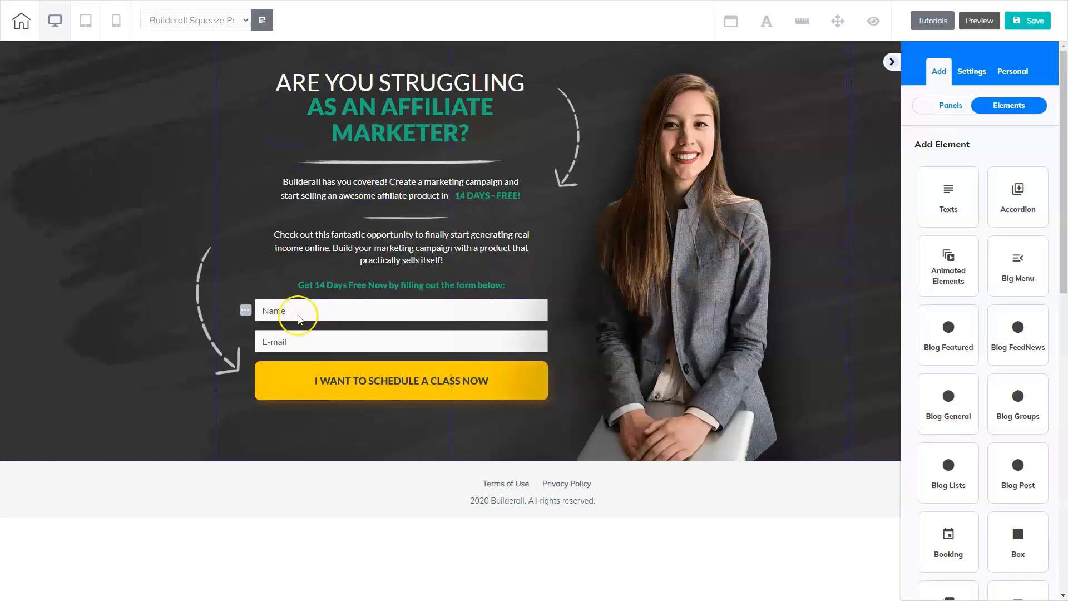
# Step: Select the name and e-mail opt-in form, collapse the side panel, and open the form's settings clear of the form
pyautogui.click(363, 326)
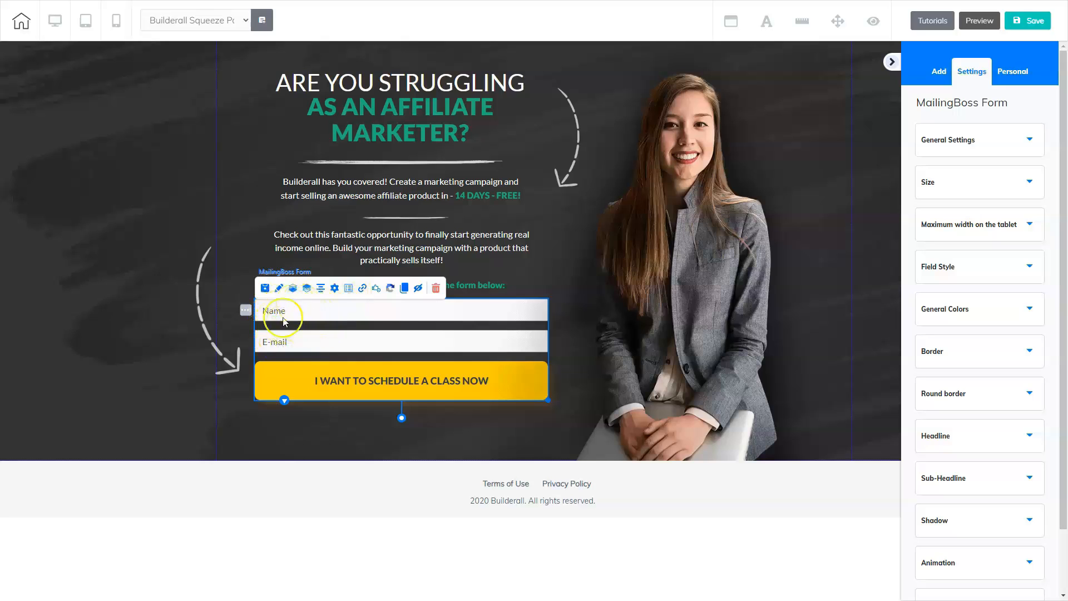
pyautogui.click(392, 380)
pyautogui.click(279, 289)
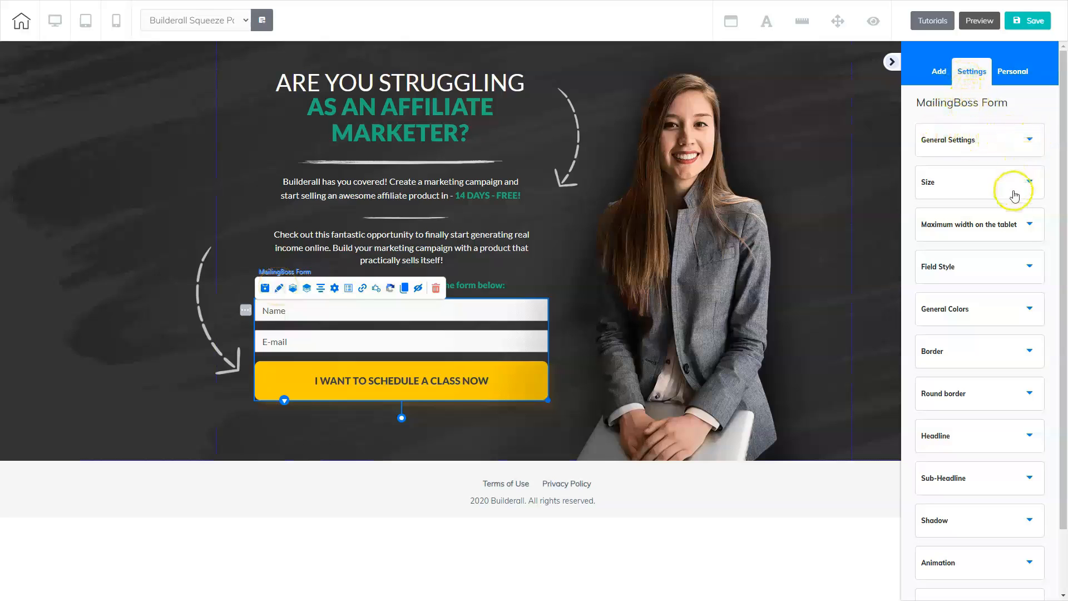
pyautogui.click(893, 65)
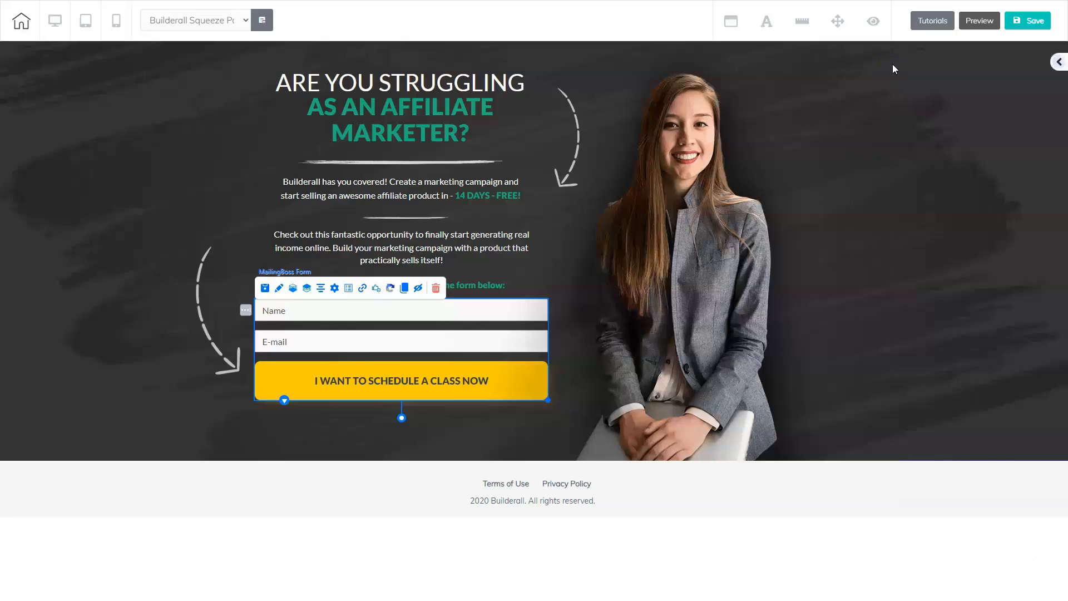
pyautogui.click(279, 290)
pyautogui.moveTo(627, 318)
pyautogui.mouseDown()
pyautogui.moveTo(754, 219)
pyautogui.moveTo(761, 106)
pyautogui.mouseUp()
# Step: Set the form button's background color to bright yellow, hex FFFF00, in the form's general colors
pyautogui.moveTo(797, 162); pyautogui.dragTo(802, 293)
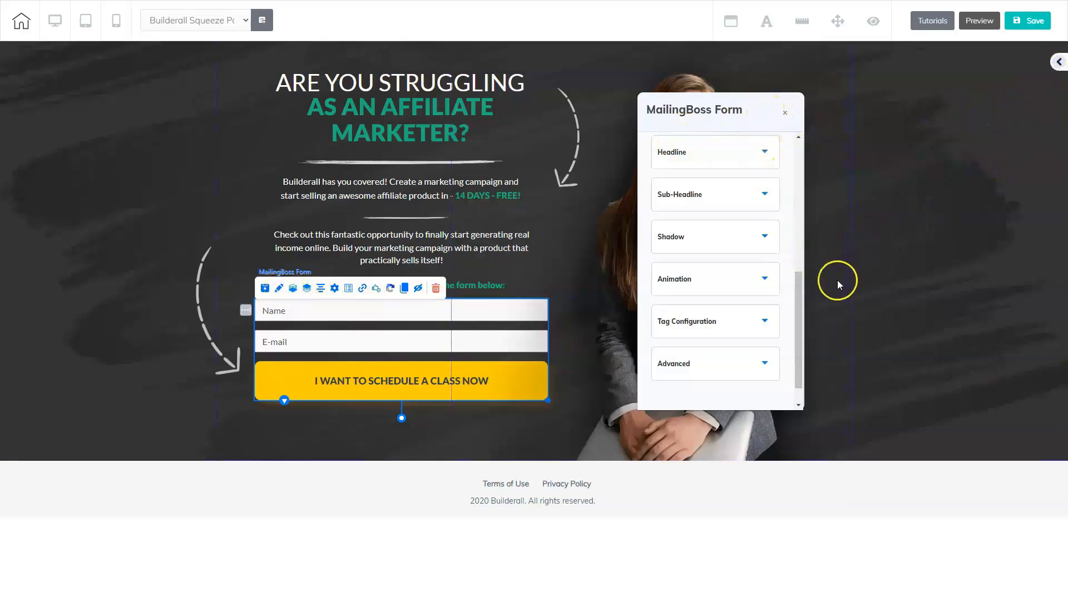
pyautogui.moveTo(799, 286); pyautogui.dragTo(801, 144)
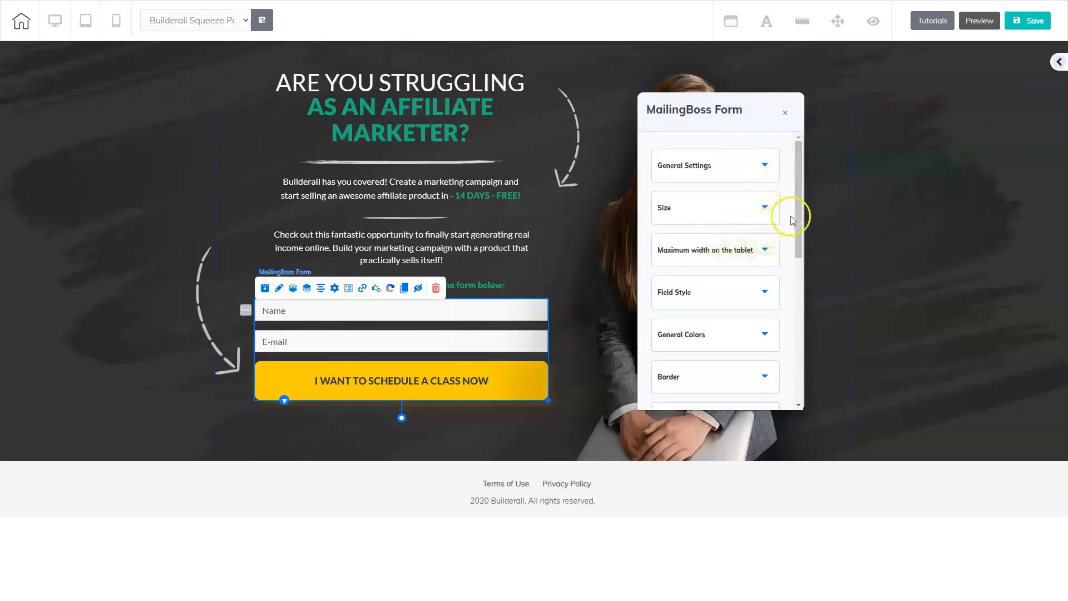
pyautogui.moveTo(799, 207); pyautogui.dragTo(784, 273)
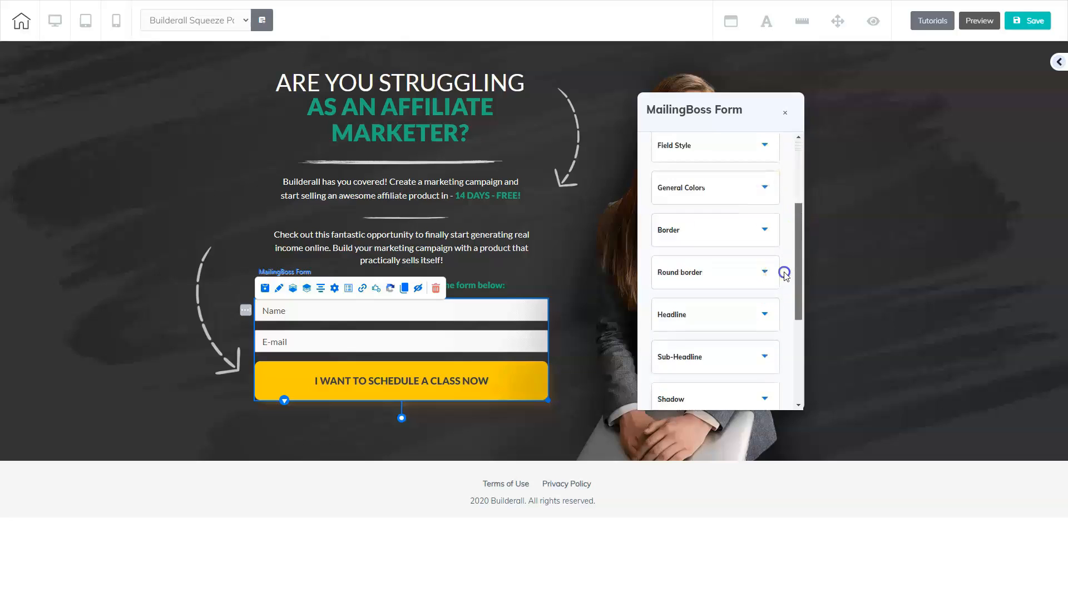
pyautogui.click(765, 190)
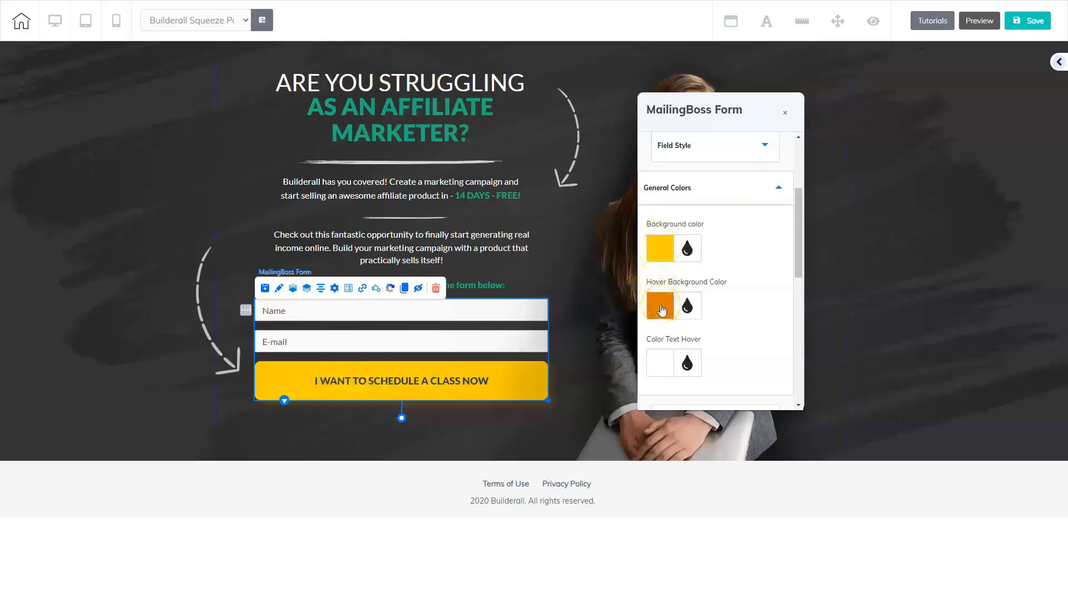
pyautogui.click(661, 249)
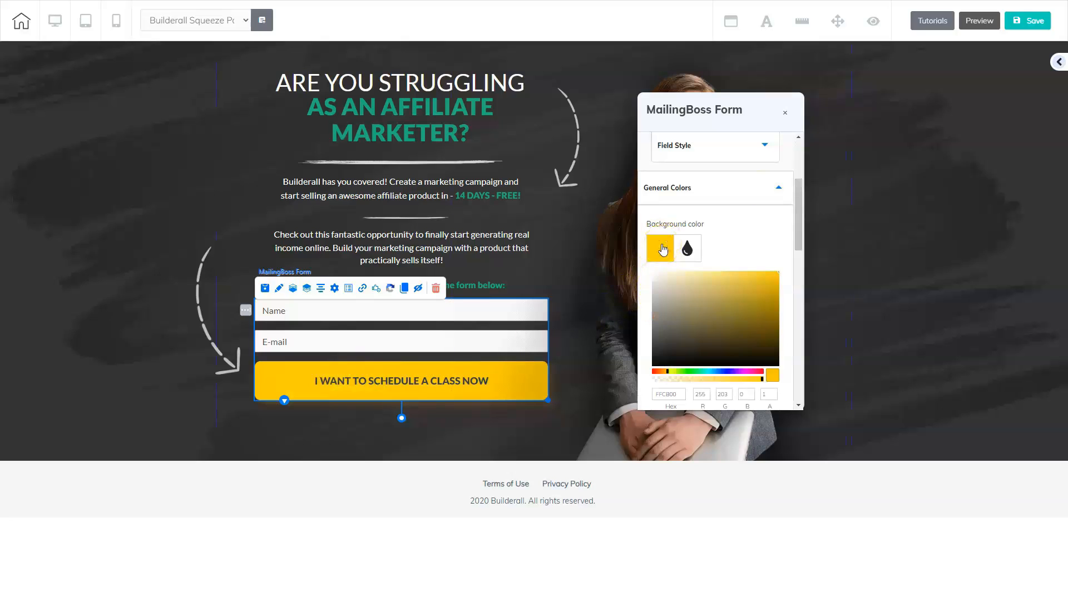
pyautogui.moveTo(798, 204); pyautogui.dragTo(795, 226)
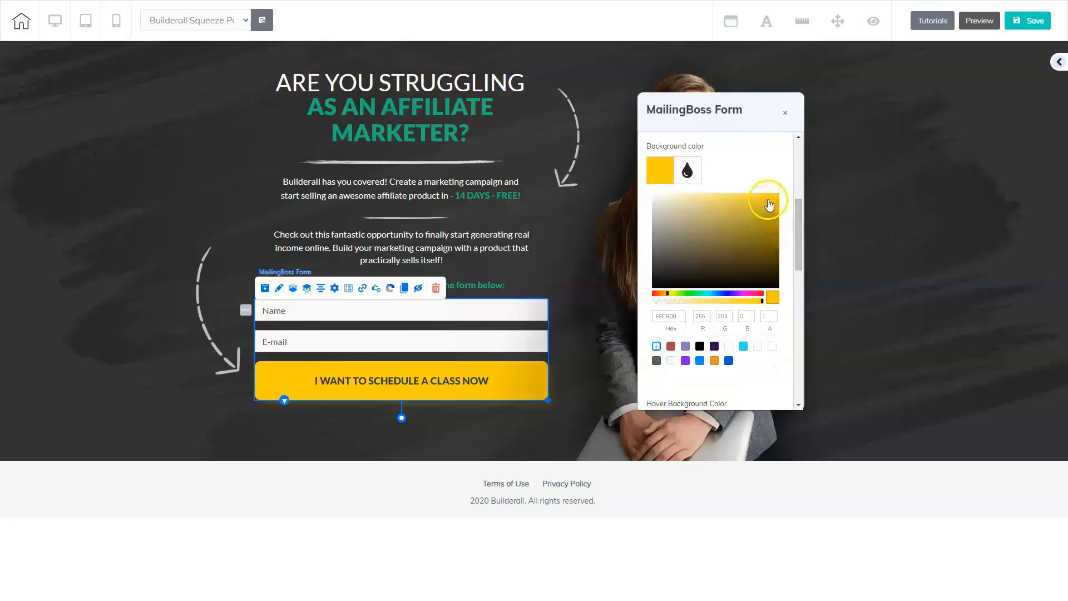
pyautogui.click(672, 295)
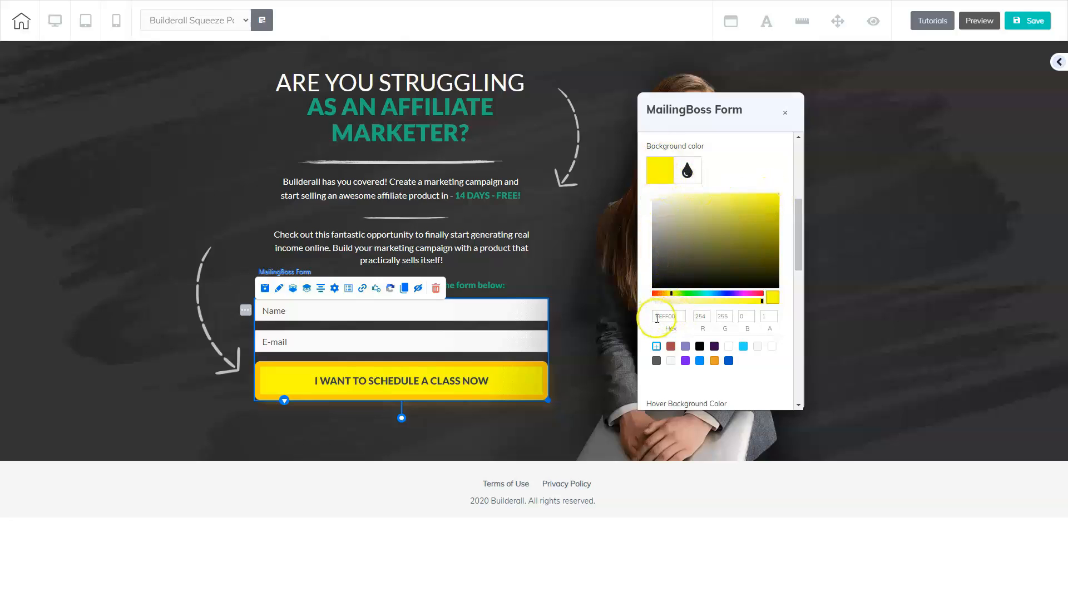
pyautogui.moveTo(657, 318); pyautogui.dragTo(676, 316)
pyautogui.write('FFFF')
# Step: Set the form button's hover background color to the light blue preset swatch
pyautogui.moveTo(798, 232); pyautogui.dragTo(800, 278)
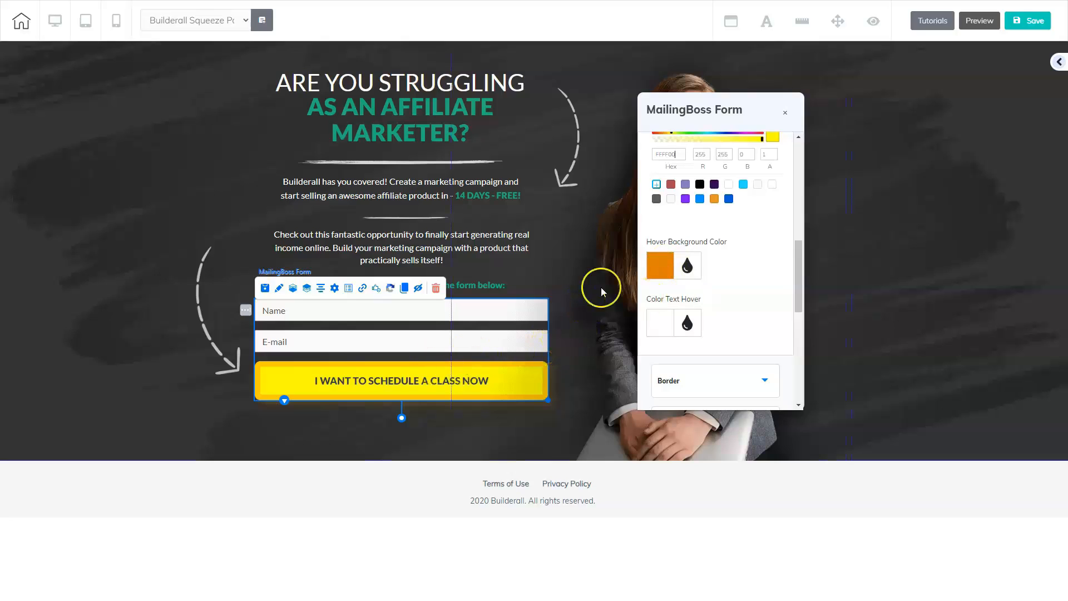
pyautogui.click(663, 269)
pyautogui.moveTo(797, 253); pyautogui.dragTo(801, 306)
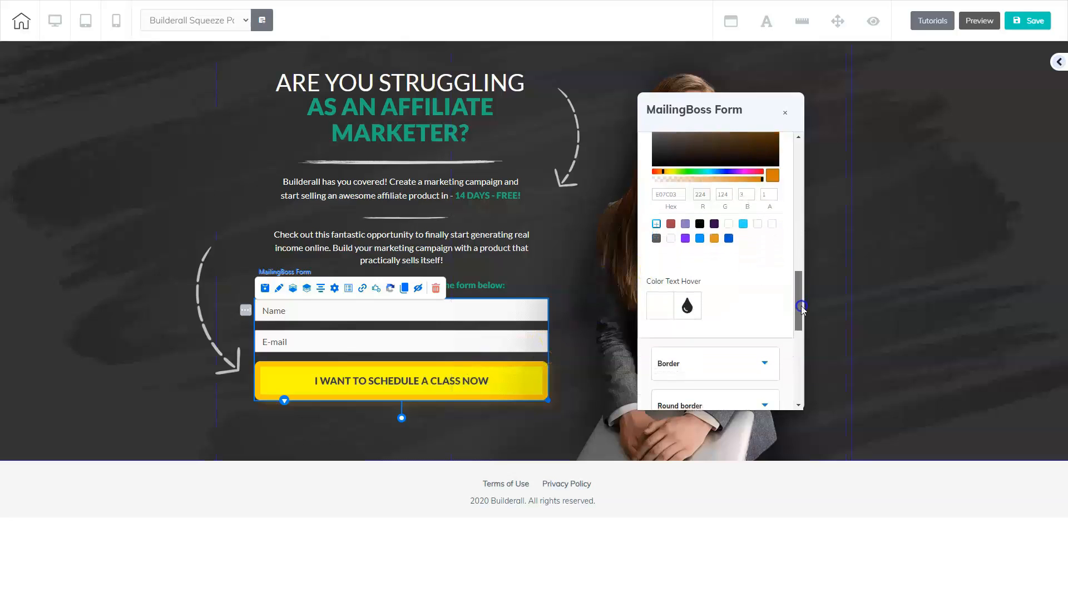
pyautogui.click(744, 226)
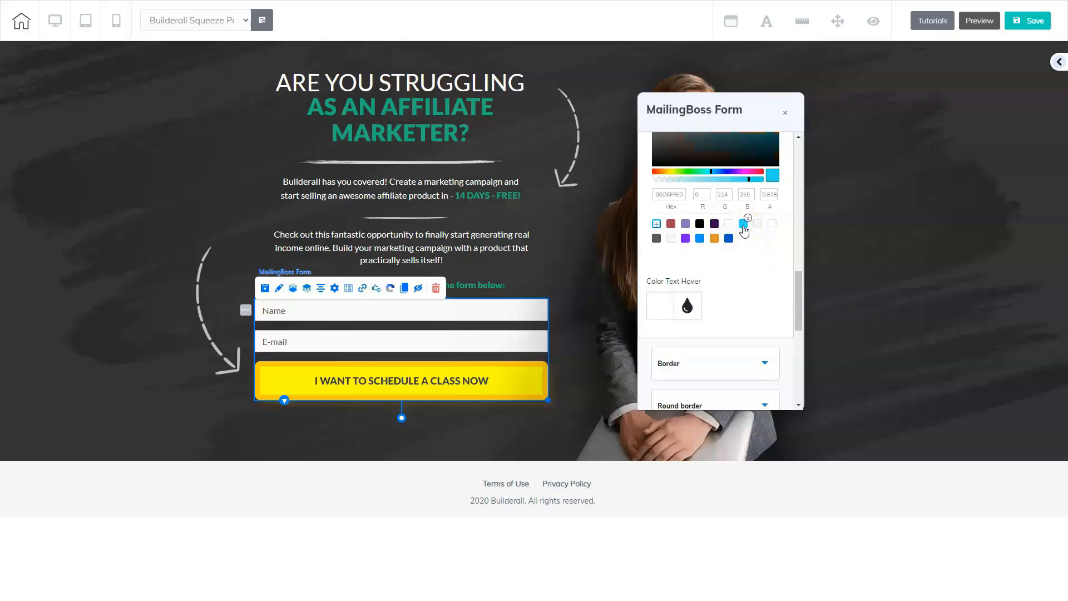
# Step: Try border sizes of 0 and 13 on the form button, and restore the size to 10
pyautogui.moveTo(799, 285); pyautogui.dragTo(784, 305)
pyautogui.click(764, 270)
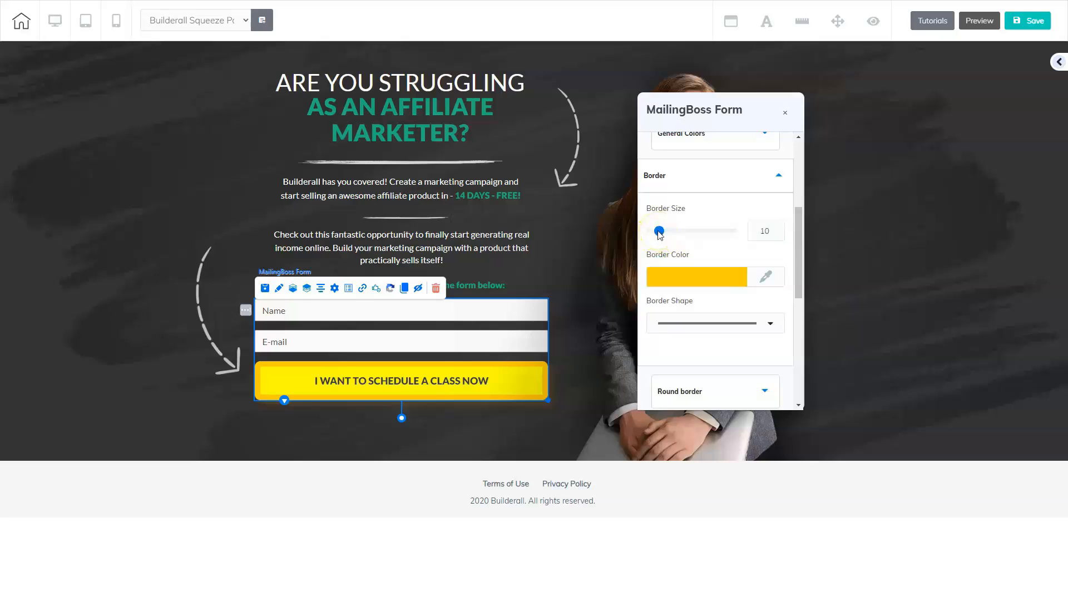
pyautogui.moveTo(659, 233); pyautogui.dragTo(650, 235)
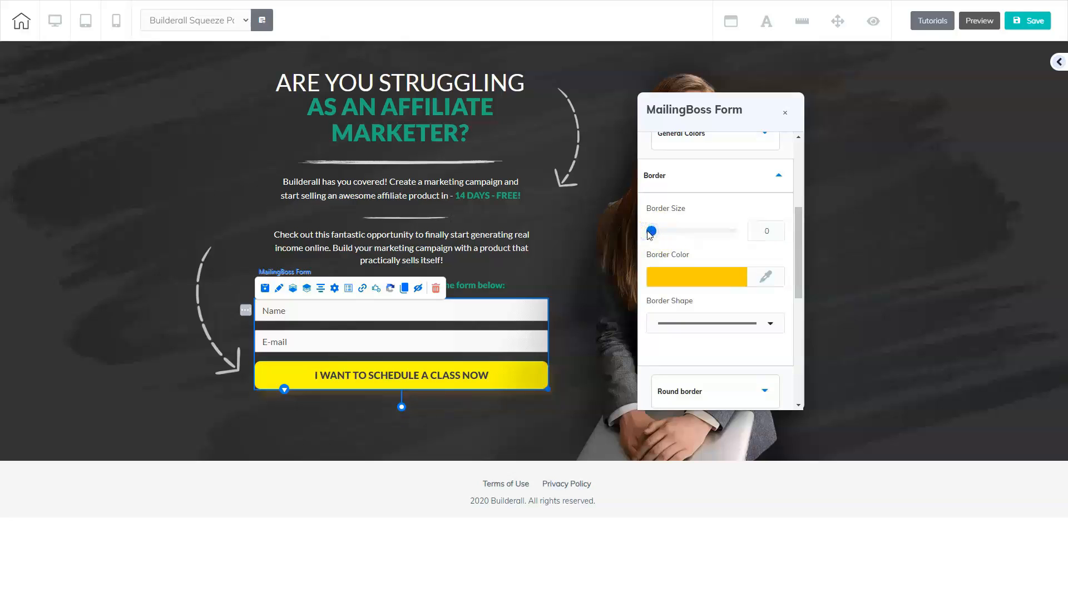
pyautogui.moveTo(650, 235); pyautogui.dragTo(664, 235)
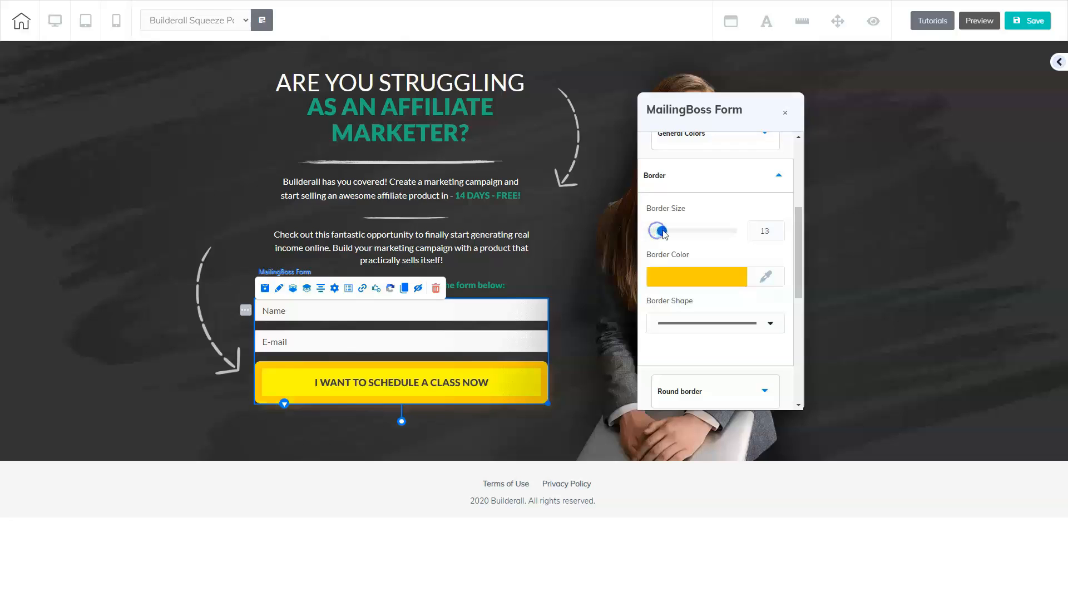
pyautogui.click(774, 233)
pyautogui.click(774, 233)
pyautogui.click(774, 233)
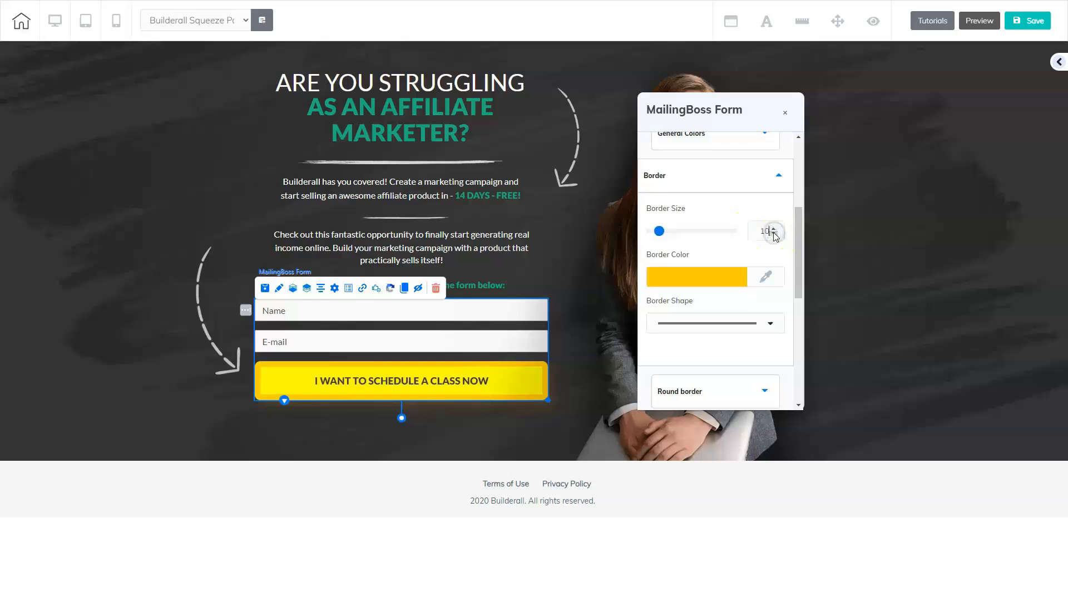
# Step: Change the form button's border color to the transparent white preset, hex FFFFFF00
pyautogui.click(722, 278)
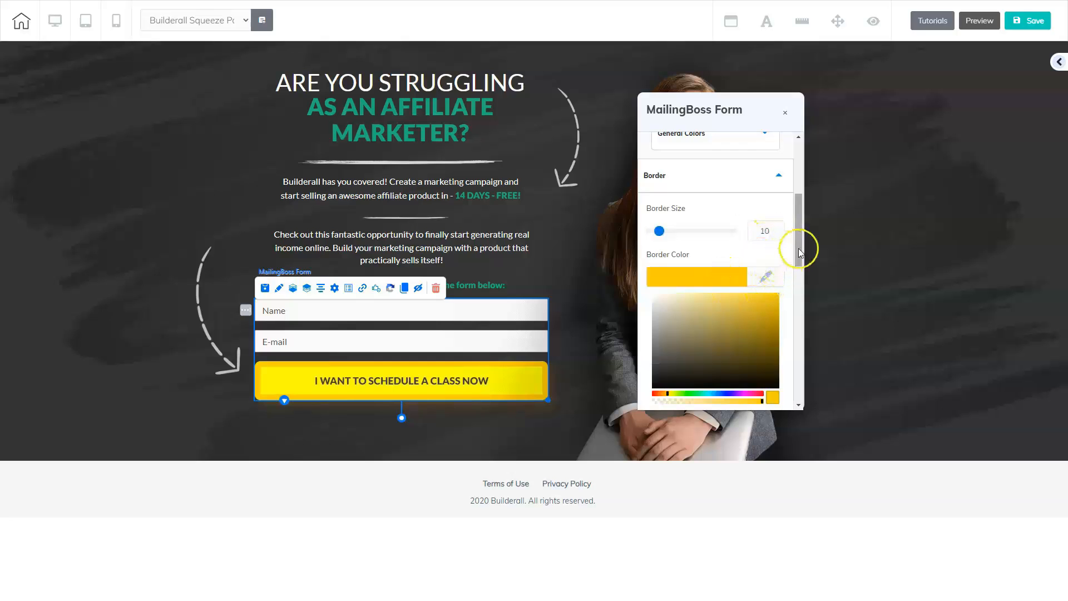
pyautogui.moveTo(800, 246); pyautogui.dragTo(800, 282)
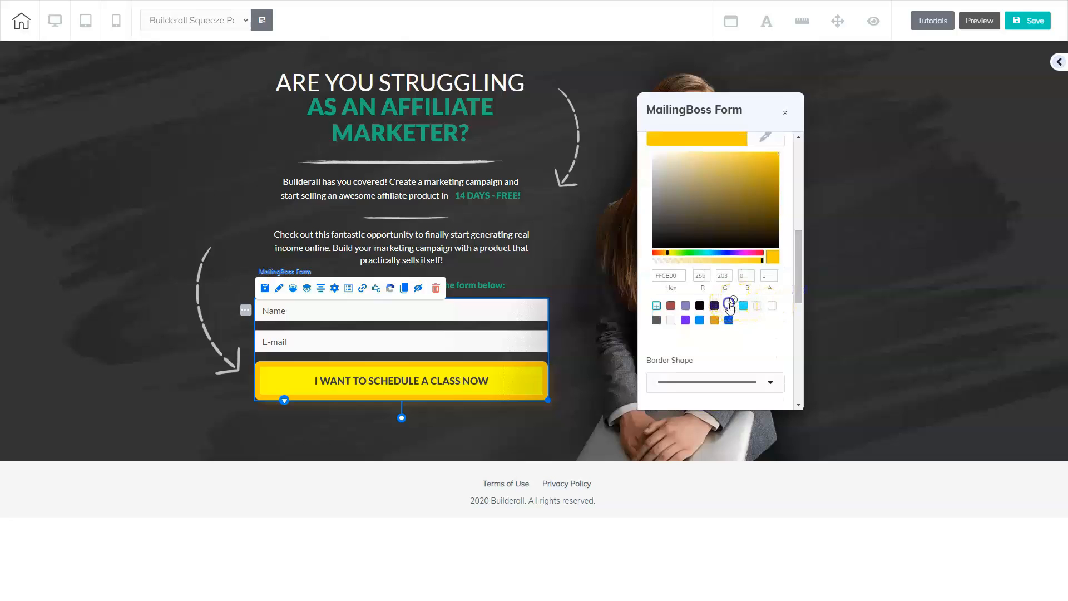
pyautogui.click(733, 306)
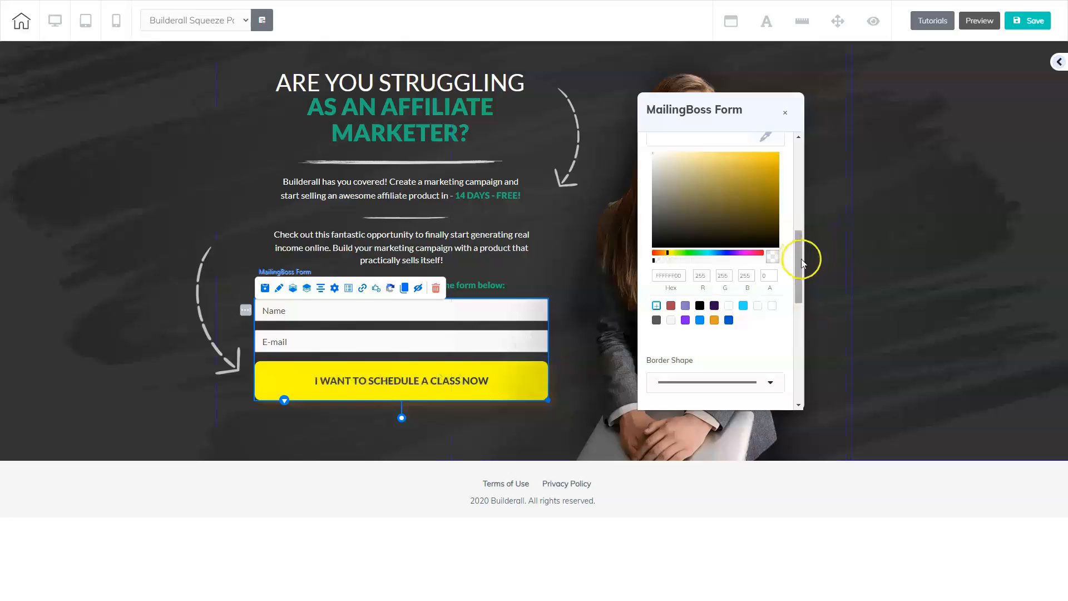
# Step: Replace the form button's headline text with "GET REGISTERED NOW!"
pyautogui.moveTo(796, 261); pyautogui.dragTo(794, 312)
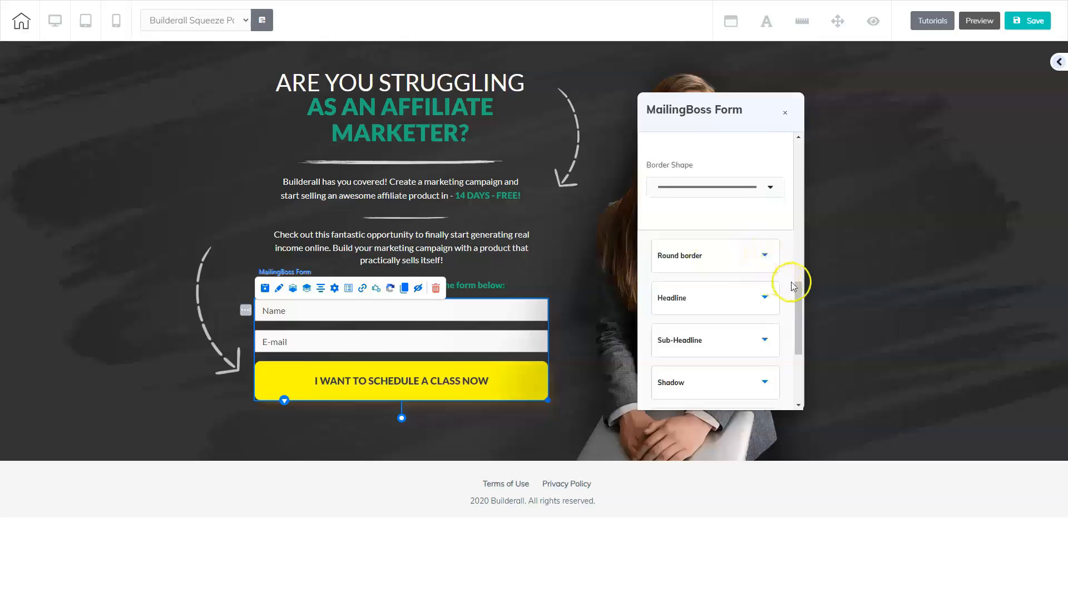
pyautogui.moveTo(801, 300); pyautogui.dragTo(802, 341)
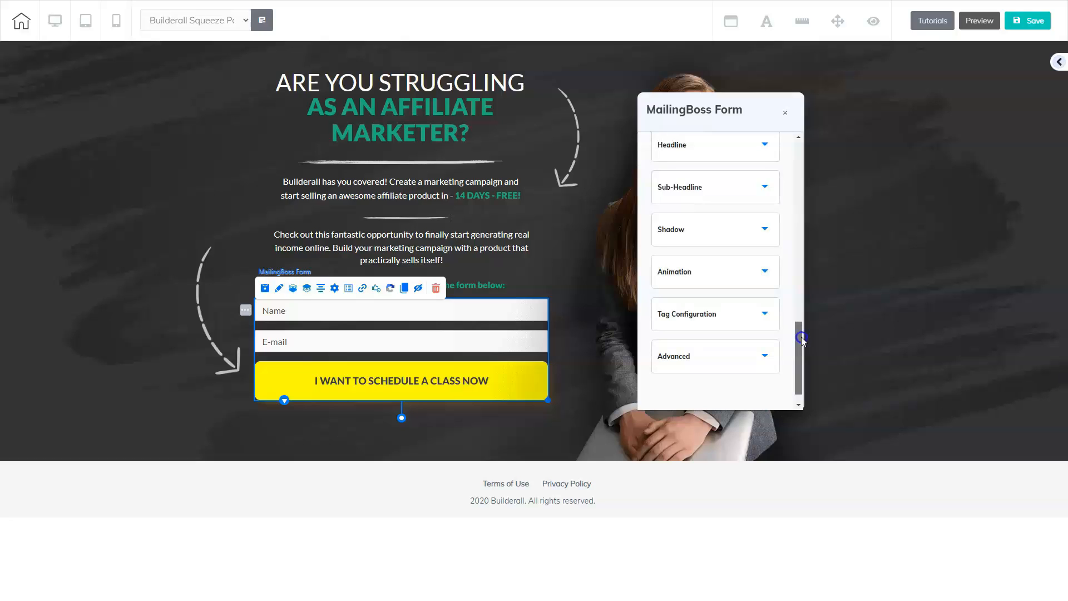
pyautogui.moveTo(801, 336); pyautogui.dragTo(800, 312)
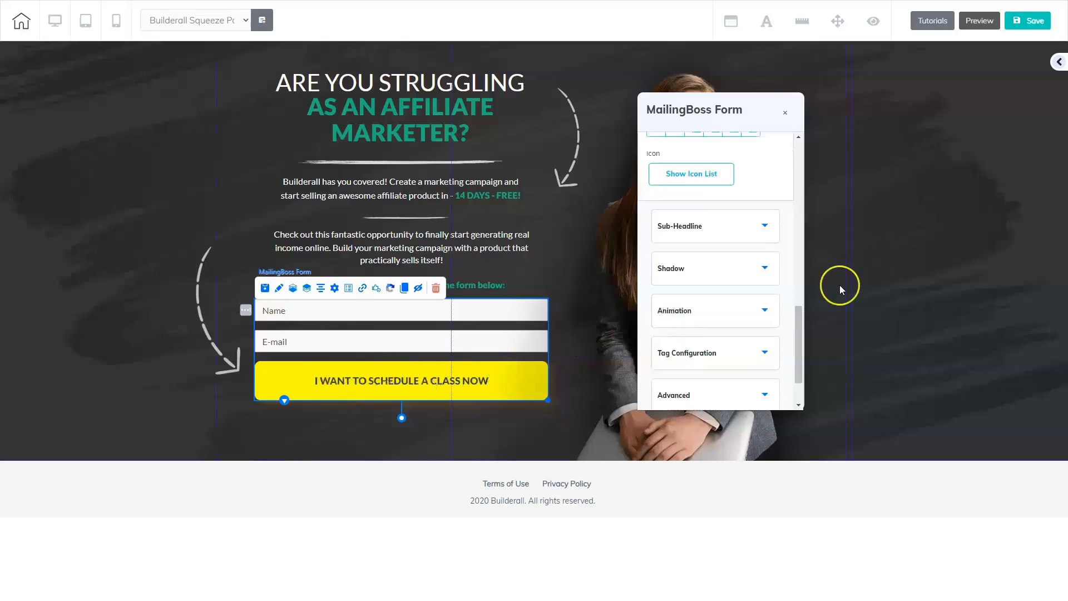
pyautogui.moveTo(799, 314); pyautogui.dragTo(804, 236)
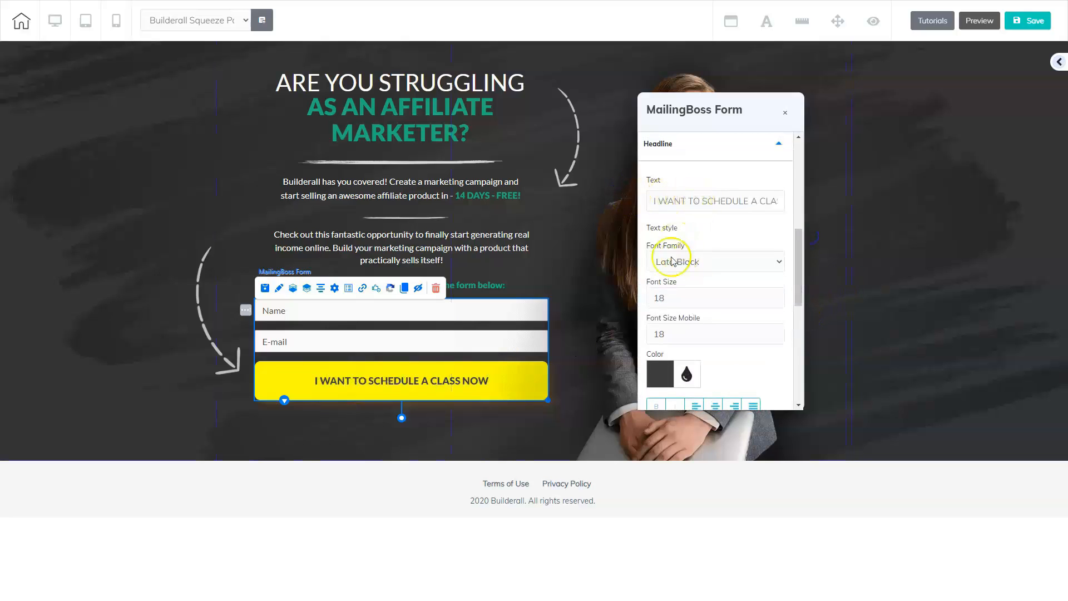
pyautogui.scroll(-2, 796, 264)
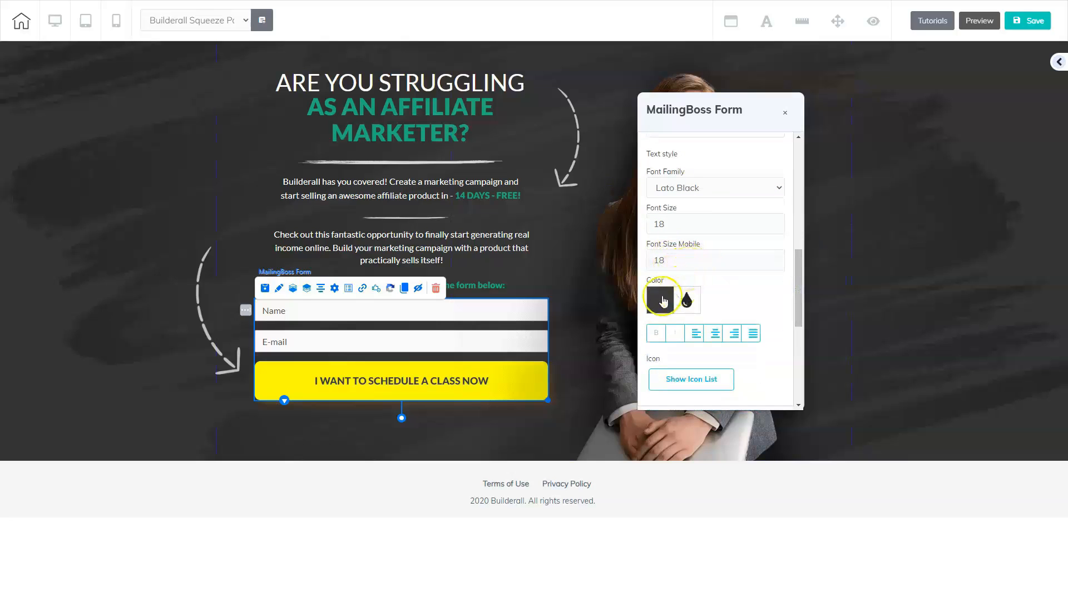
pyautogui.moveTo(793, 275); pyautogui.dragTo(797, 251)
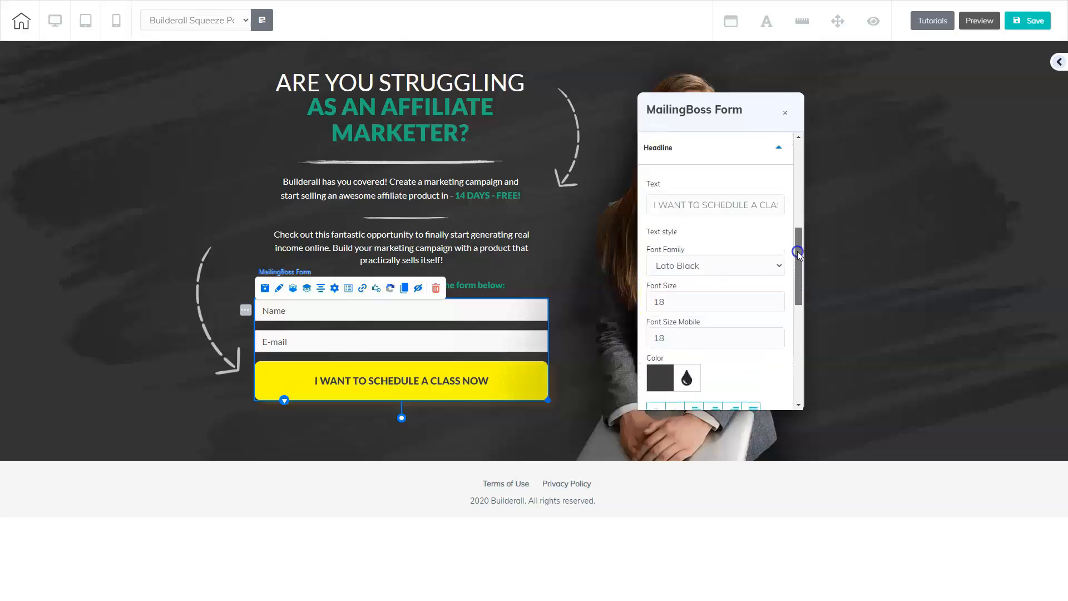
pyautogui.moveTo(655, 205); pyautogui.dragTo(780, 207)
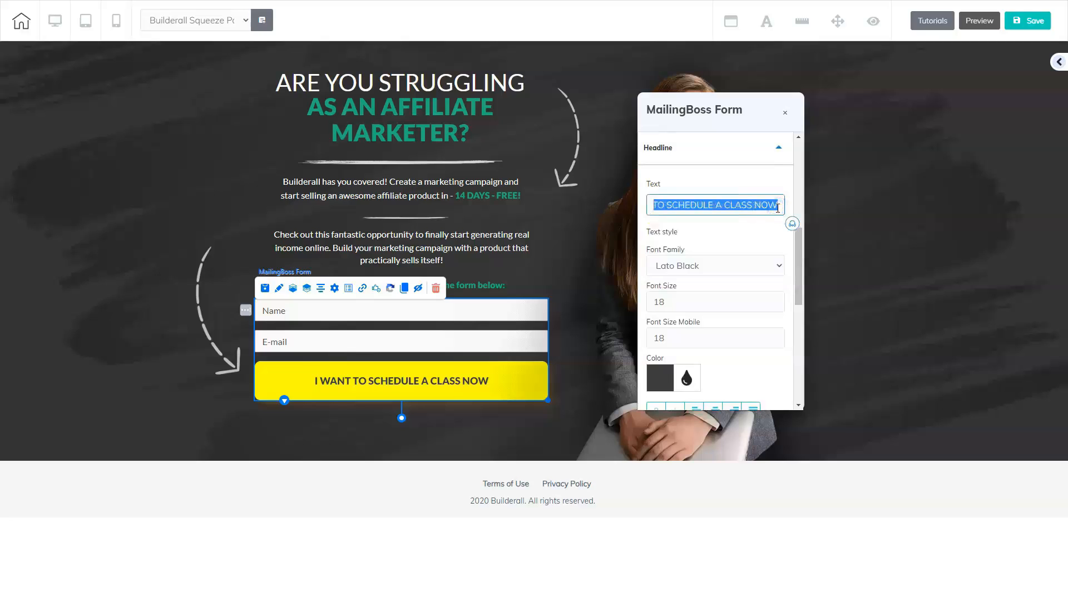
pyautogui.write('GET REGISTERED')
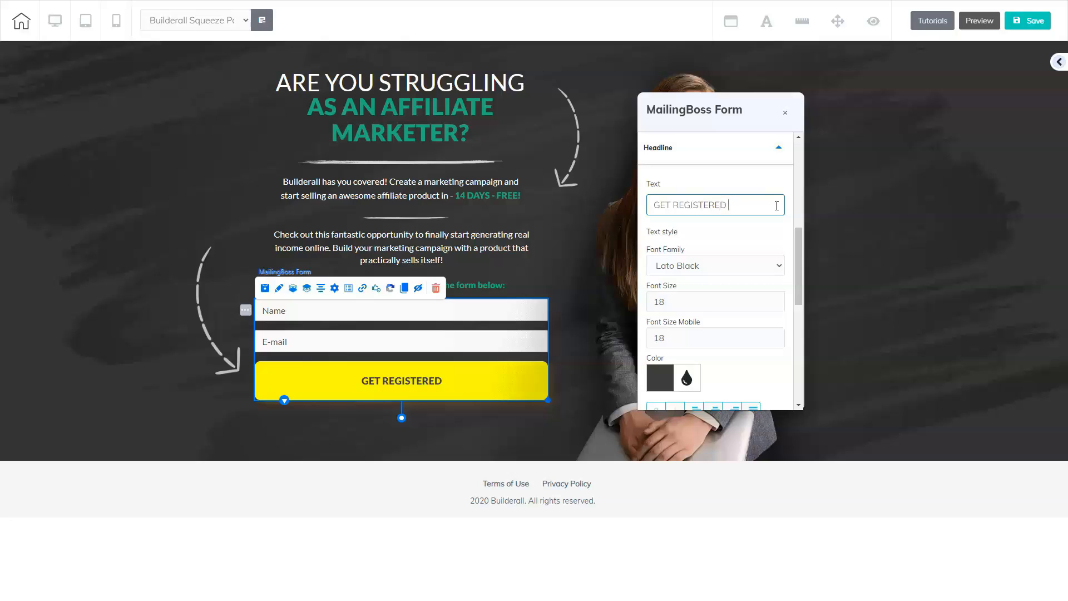
pyautogui.write('NOW!')
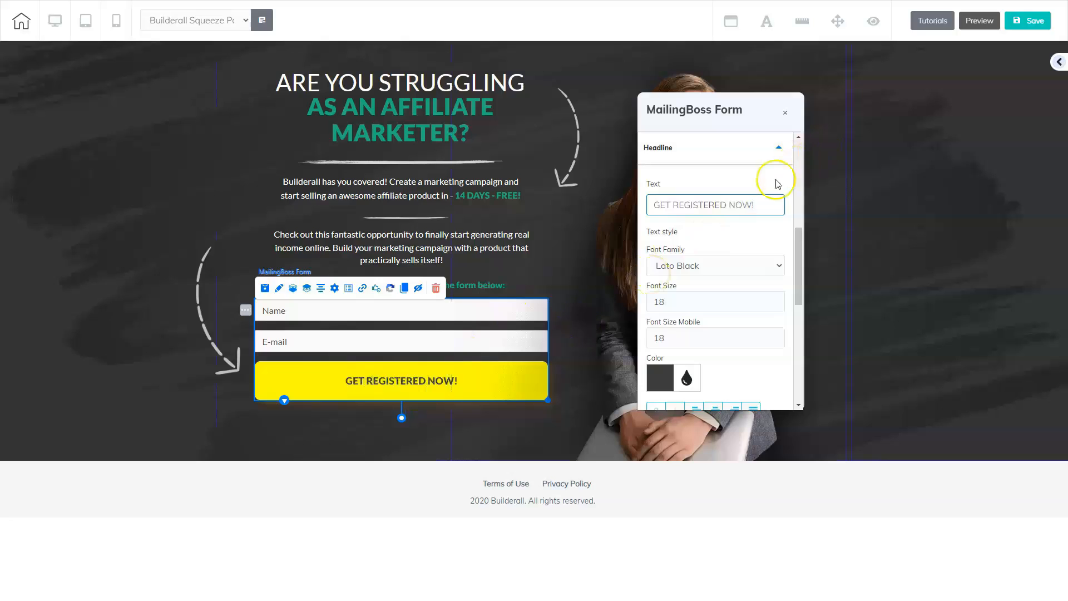
# Step: Increase the button headline's font size to 25 and close the form settings
pyautogui.click(777, 299)
pyautogui.click(778, 299)
pyautogui.click(777, 299)
pyautogui.click(778, 300)
pyautogui.click(778, 299)
pyautogui.click(777, 299)
pyautogui.click(777, 299)
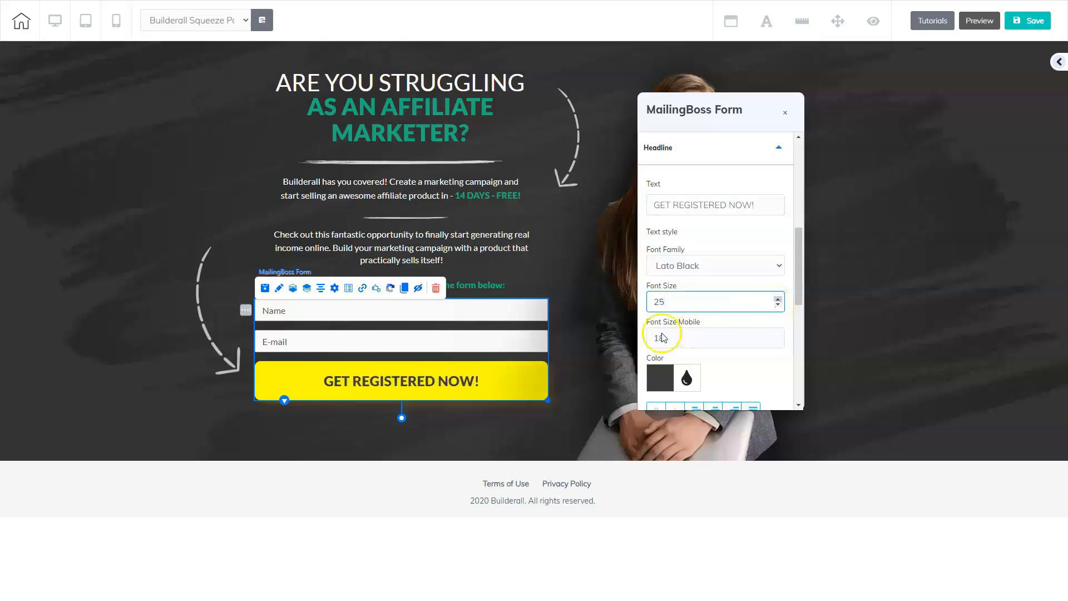
pyautogui.click(785, 112)
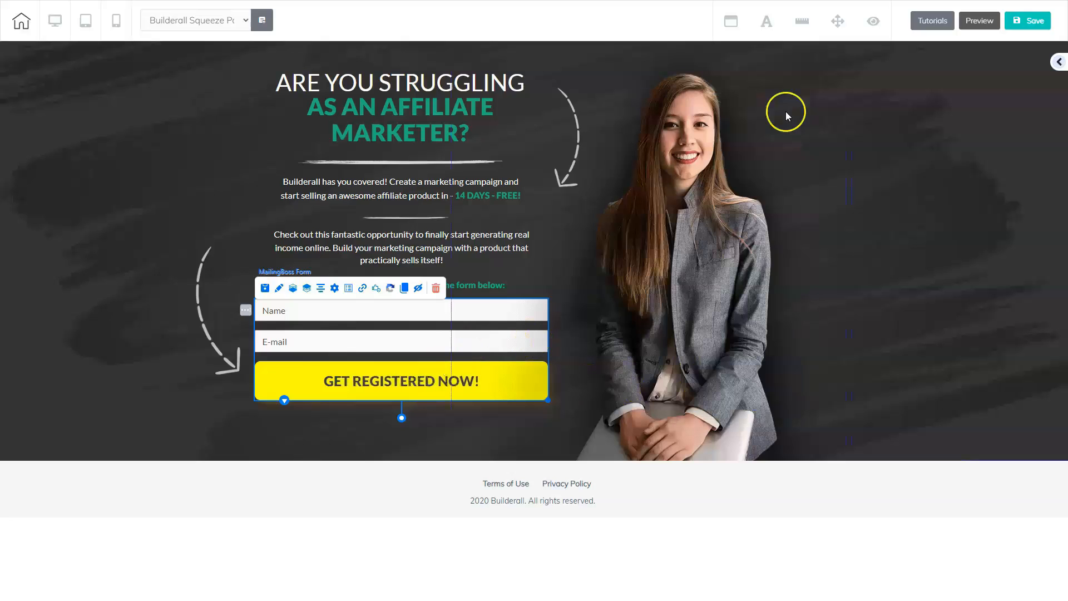
pyautogui.click(280, 289)
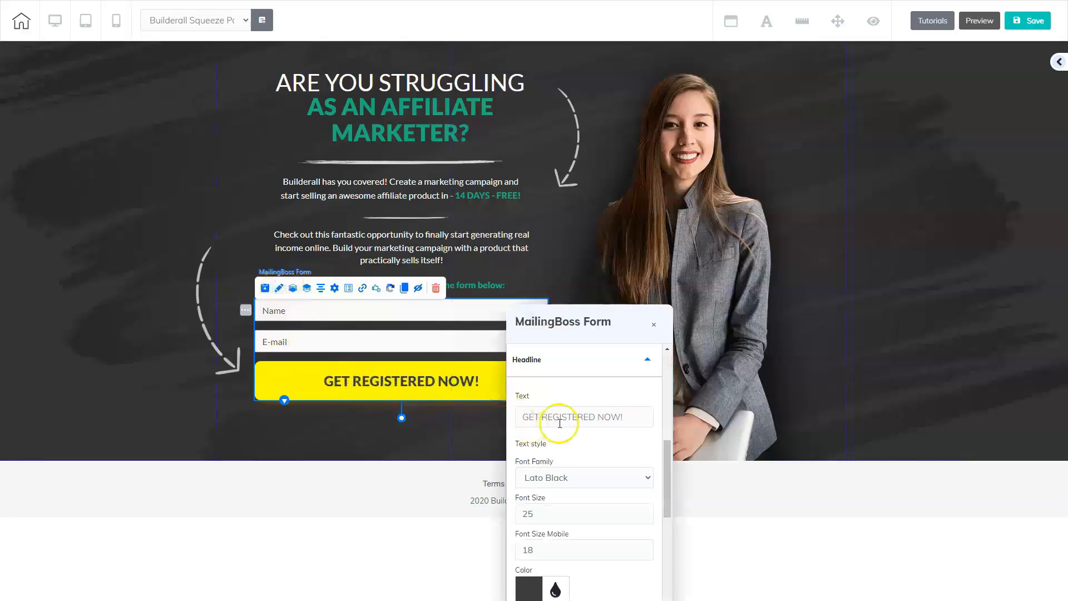
pyautogui.moveTo(608, 342); pyautogui.dragTo(782, 148)
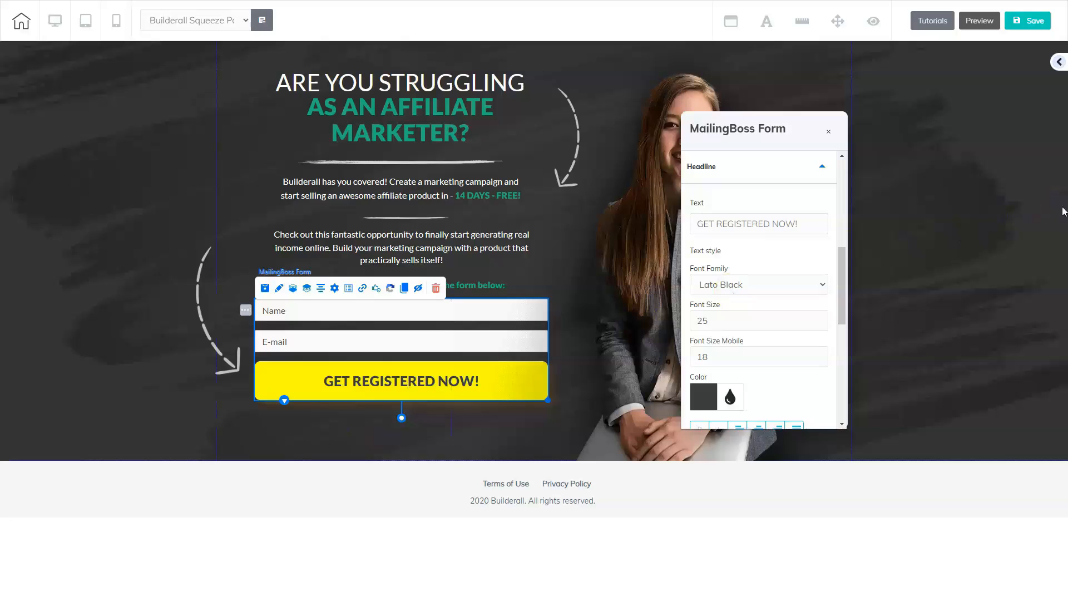
pyautogui.click(1060, 213)
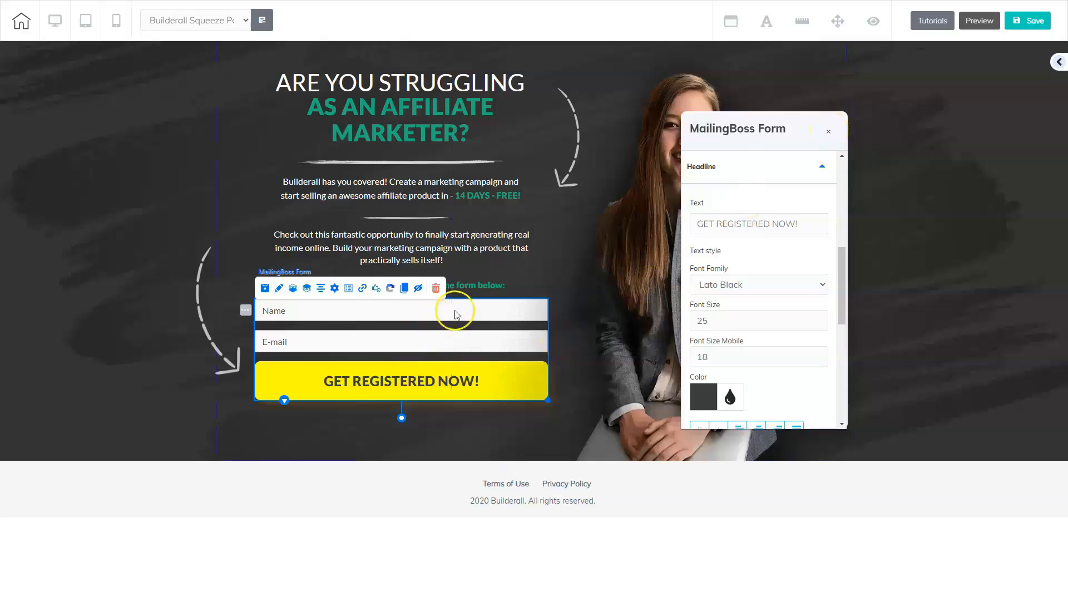
pyautogui.click(827, 133)
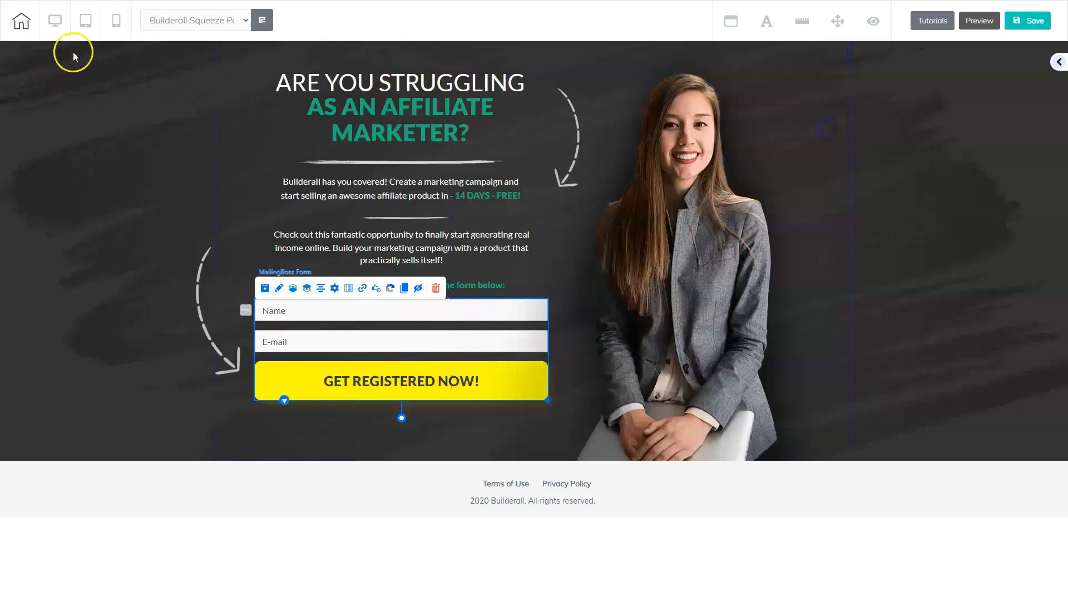
# Step: Check the squeeze page in the mobile layout, and return to the desktop layout
pyautogui.click(115, 22)
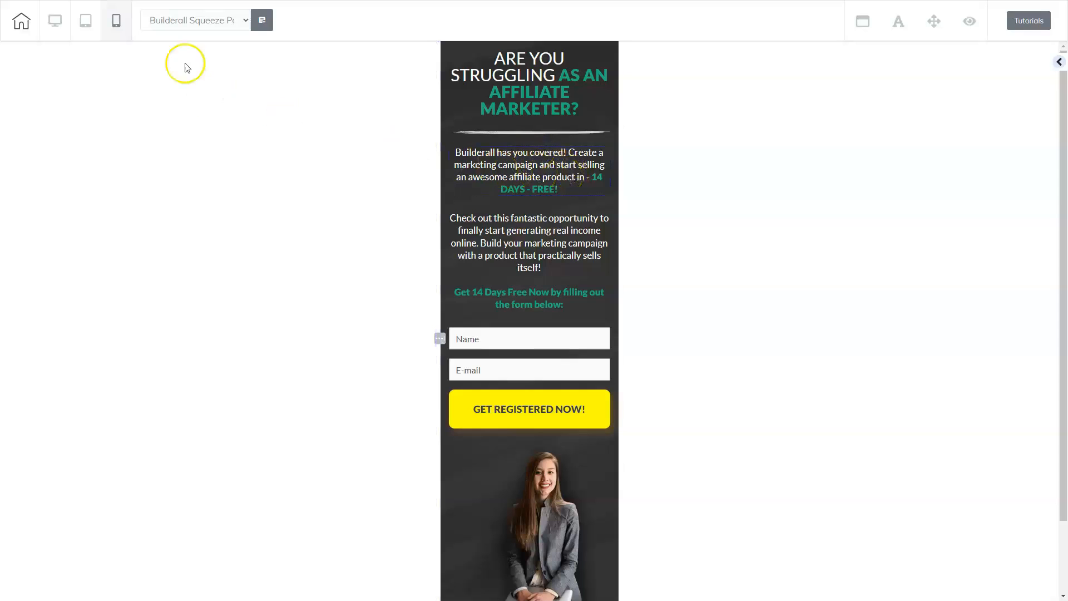
pyautogui.click(55, 21)
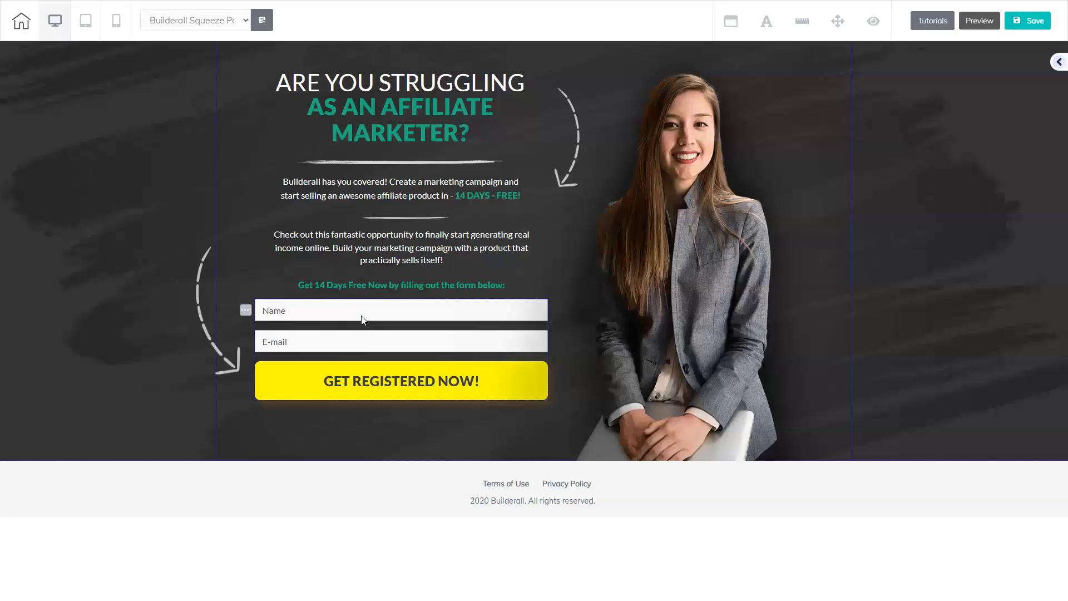
# Step: Replace "Builderall." in the footer copyright line with "Online Business Pro Solutions"
pyautogui.click(538, 492)
pyautogui.click(533, 503)
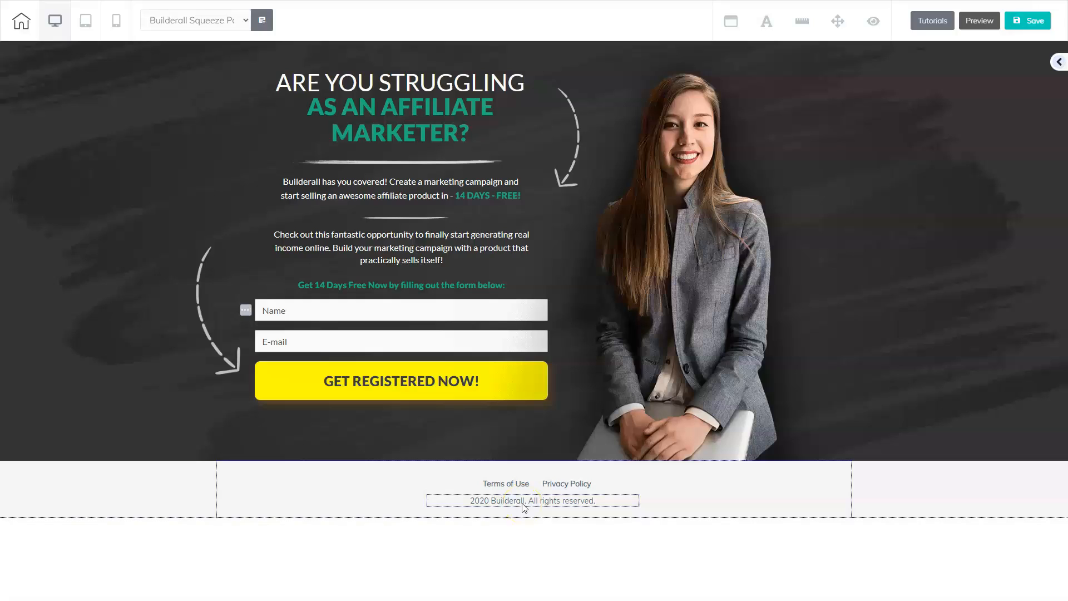
pyautogui.click(543, 505)
pyautogui.doubleClick(469, 504)
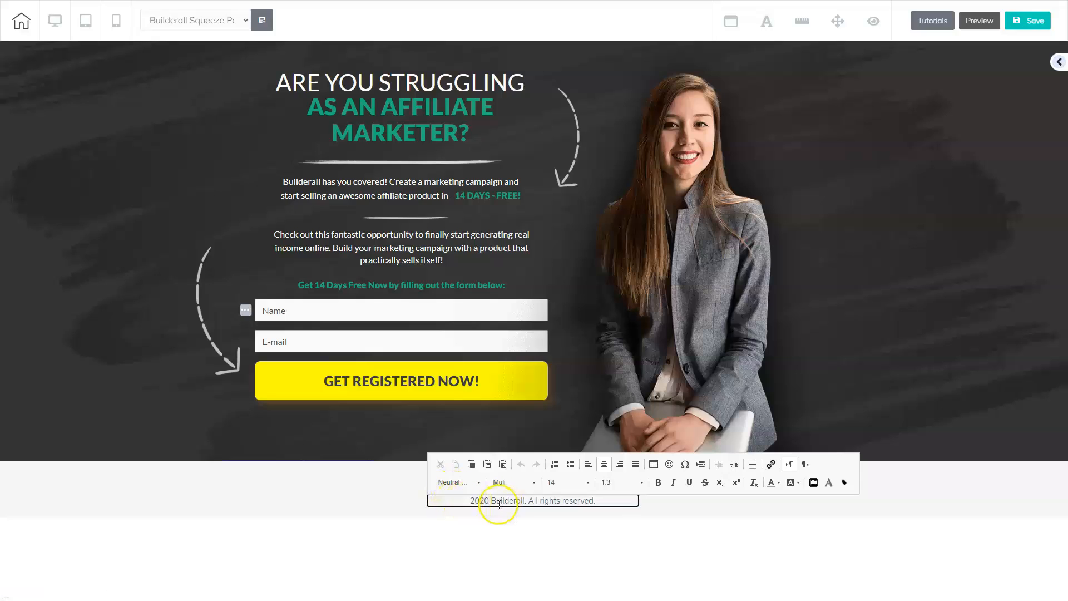
pyautogui.click(471, 502)
pyautogui.click(493, 502)
pyautogui.moveTo(493, 502); pyautogui.dragTo(529, 503)
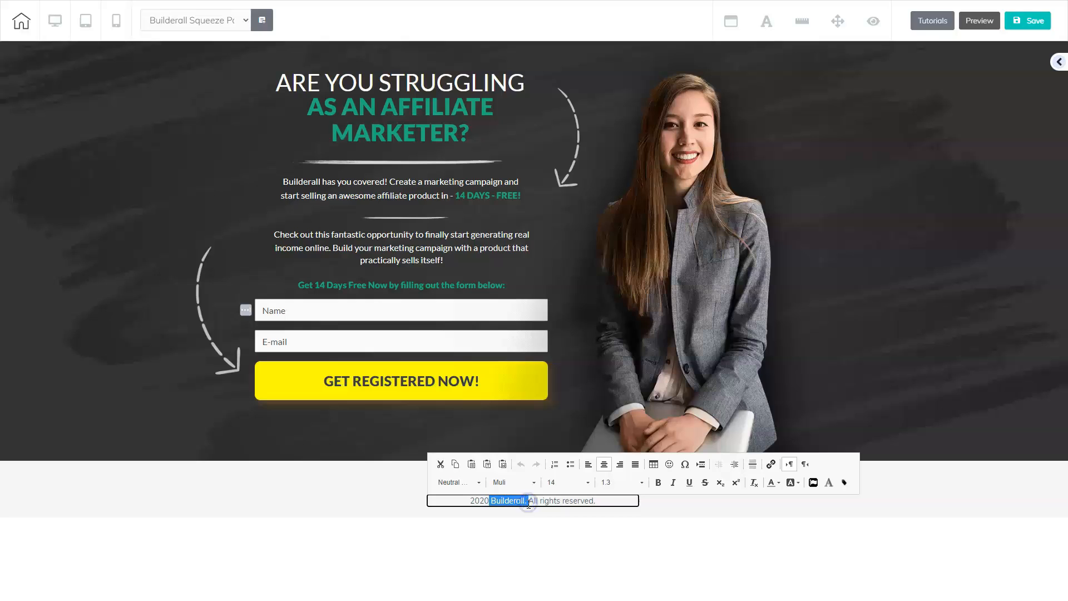
pyautogui.write('Online Business Pro Solutions')
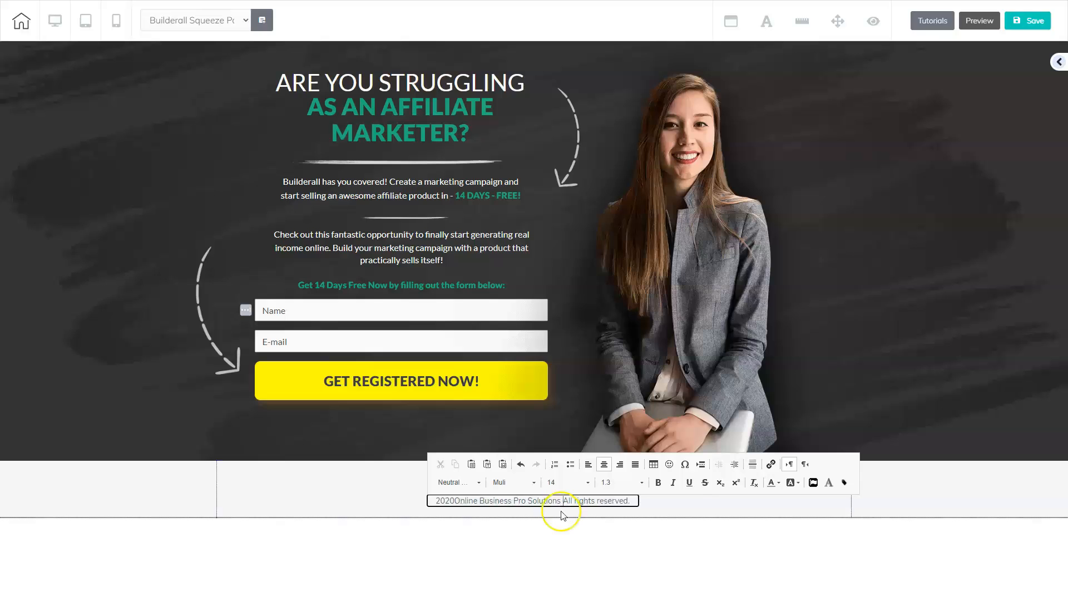
# Step: Move the year behind the company name in the footer copyright line, written as "-2020 -", and finish editing the text
pyautogui.moveTo(435, 500); pyautogui.dragTo(453, 501)
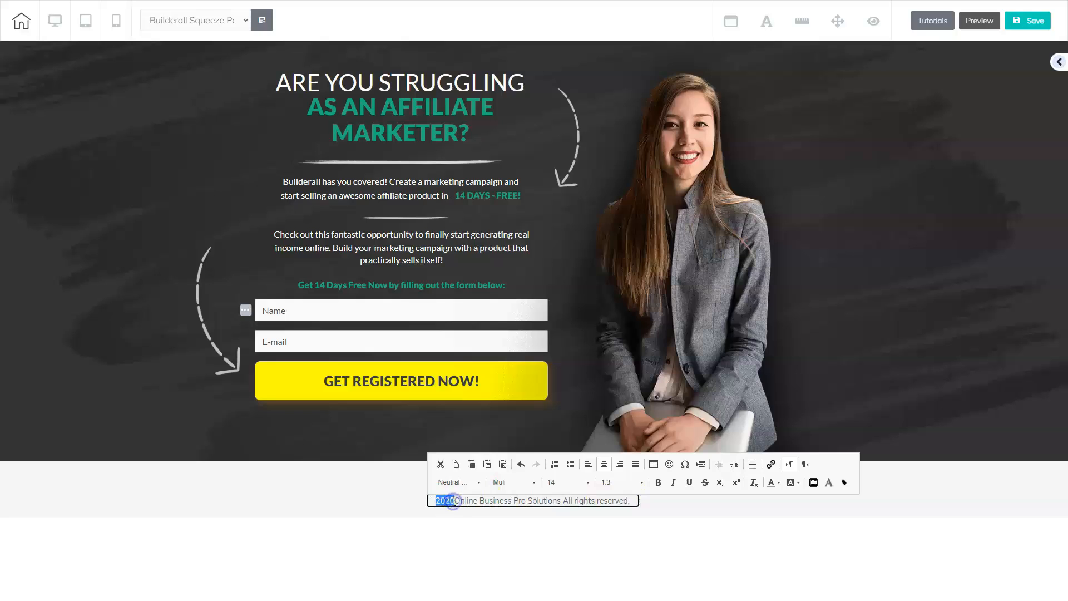
pyautogui.press('BackSpace')
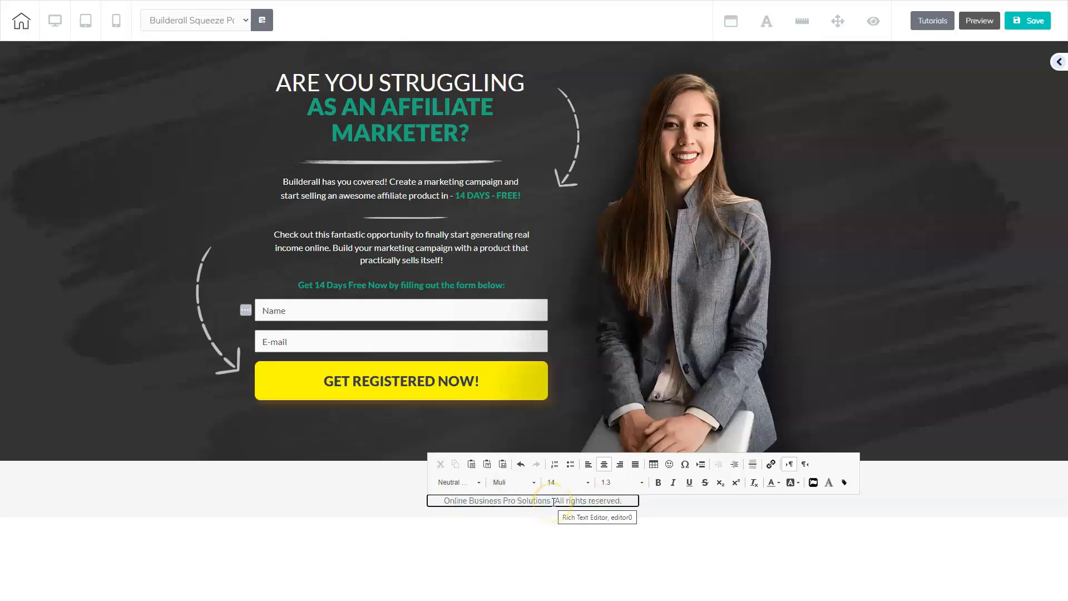
pyautogui.write('-2020 -')
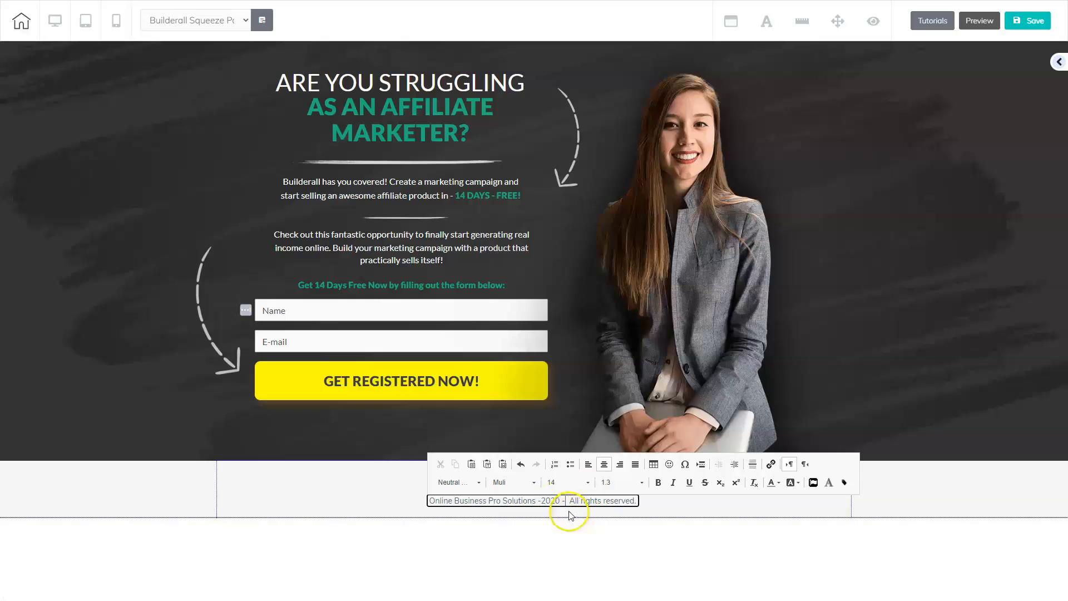
pyautogui.click(581, 512)
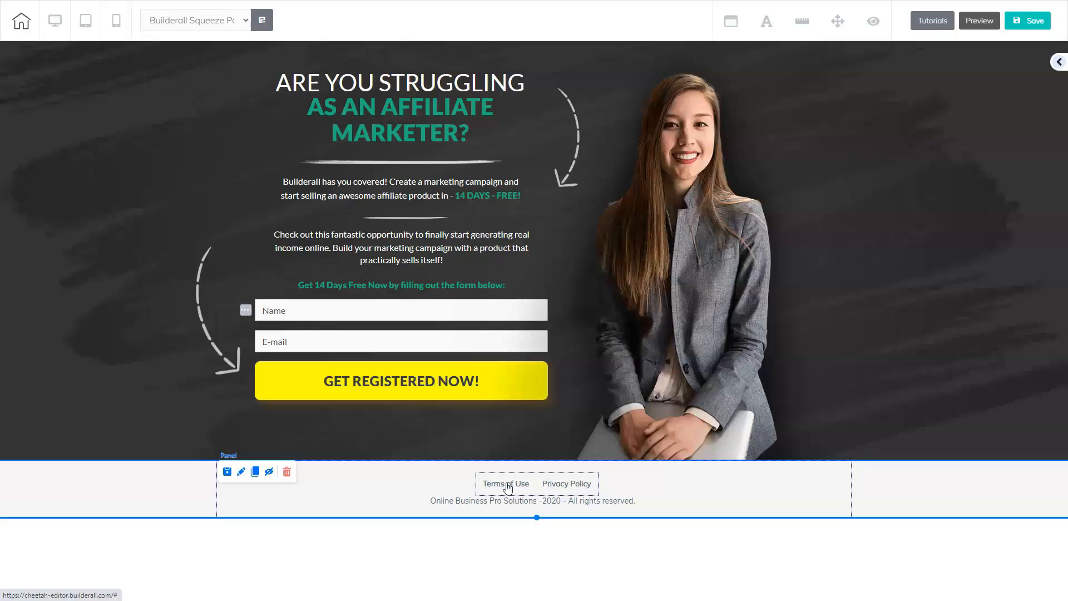
# Step: Rename the footer menu's "Terms of Use" item as "Terms & Conditions" and save the item
pyautogui.click(537, 464)
pyautogui.click(532, 488)
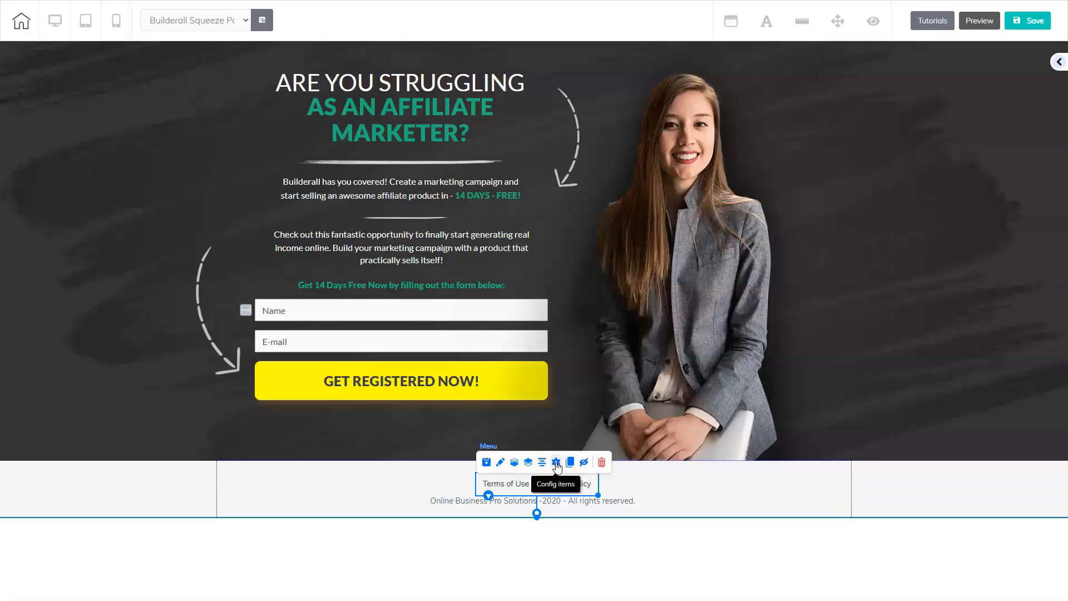
pyautogui.click(557, 463)
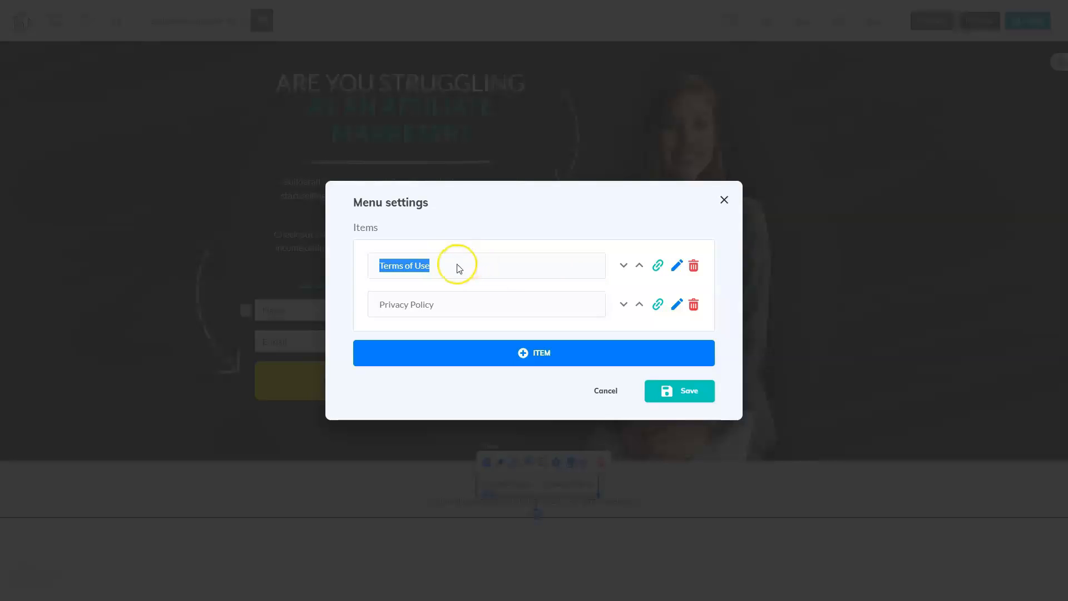
pyautogui.click(658, 266)
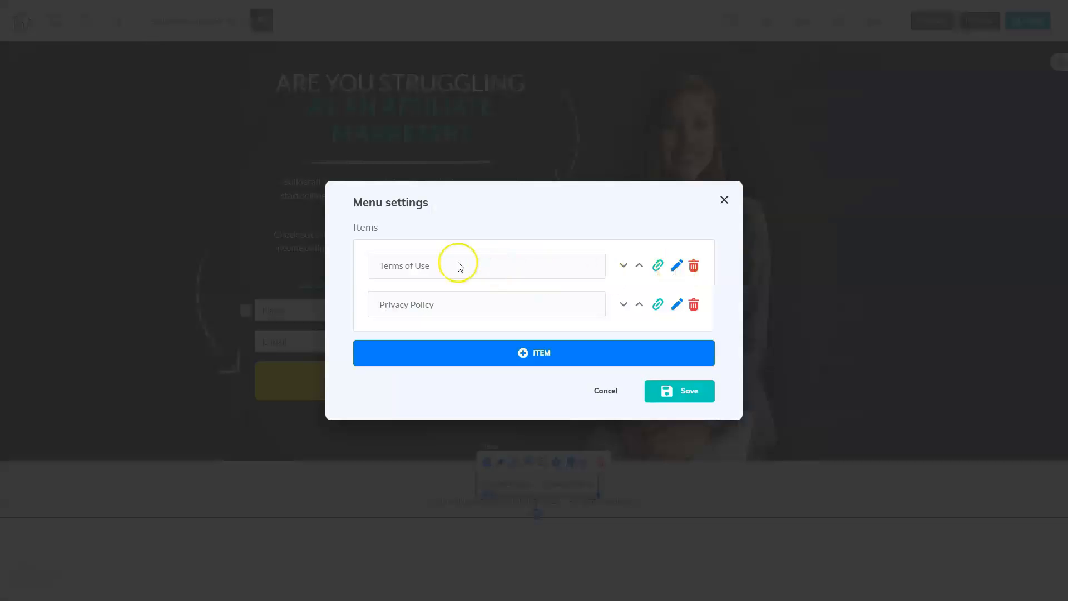
pyautogui.click(677, 266)
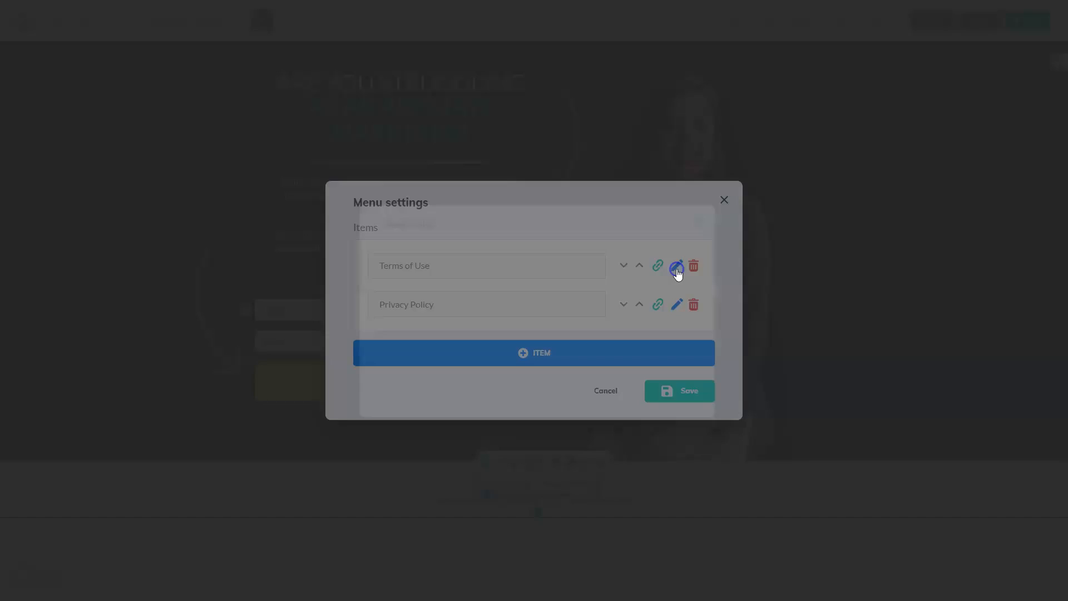
pyautogui.moveTo(428, 254); pyautogui.dragTo(404, 256)
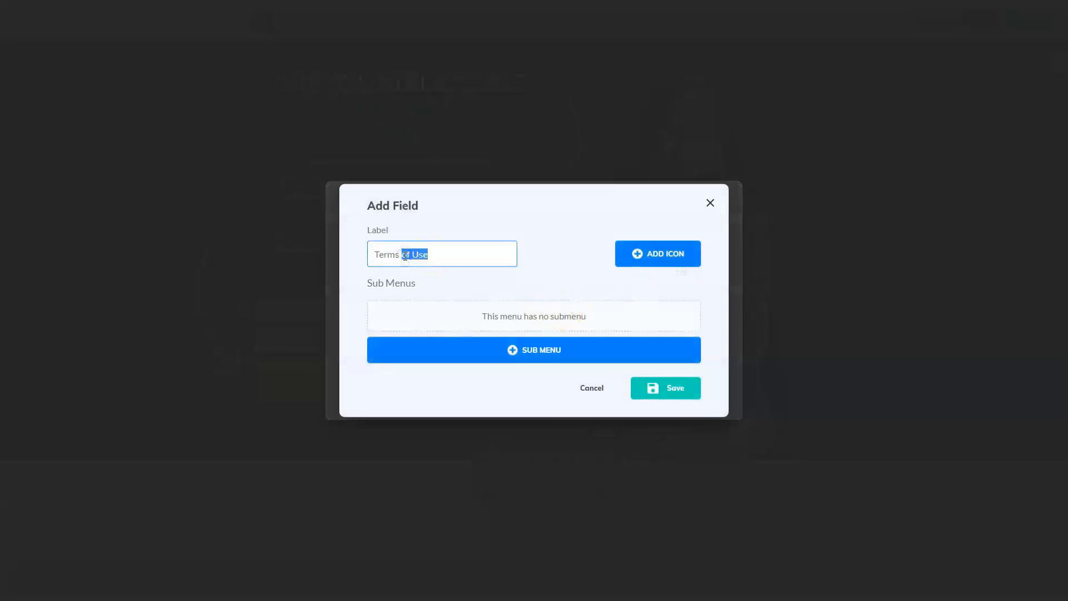
pyautogui.write('& Conditions')
pyautogui.click(654, 387)
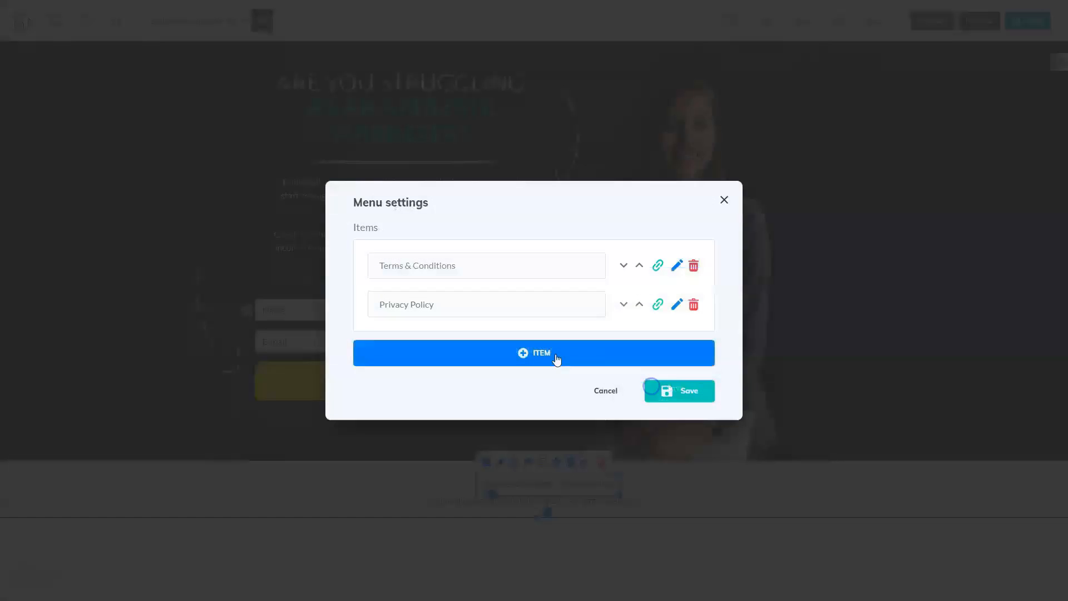
# Step: Reorder the footer menu so Privacy Policy comes before Terms & Conditions, and save the menu settings
pyautogui.tripleClick(497, 305)
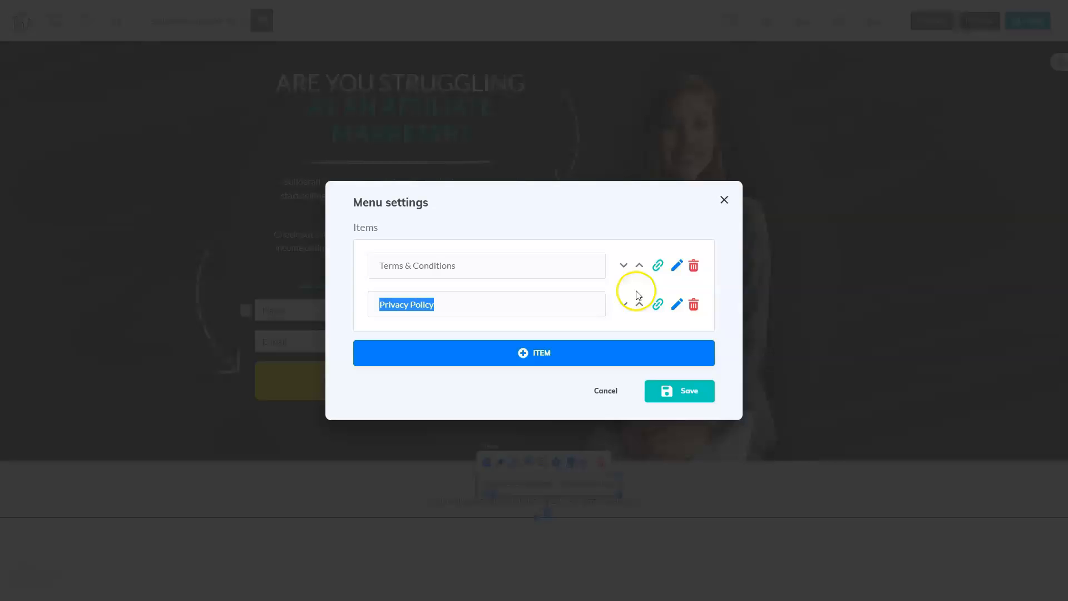
pyautogui.click(639, 305)
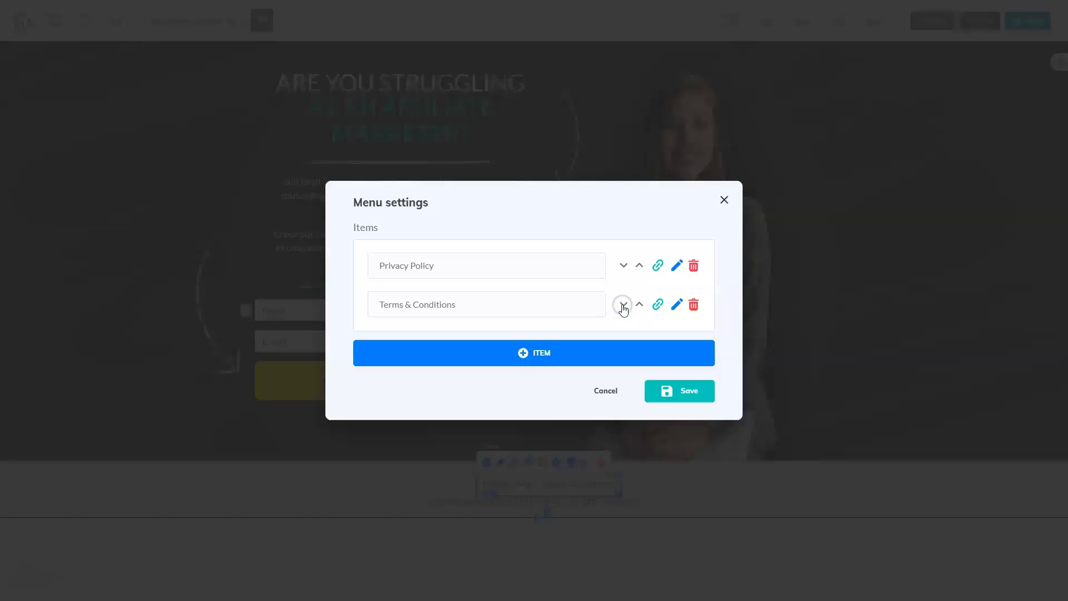
pyautogui.click(624, 266)
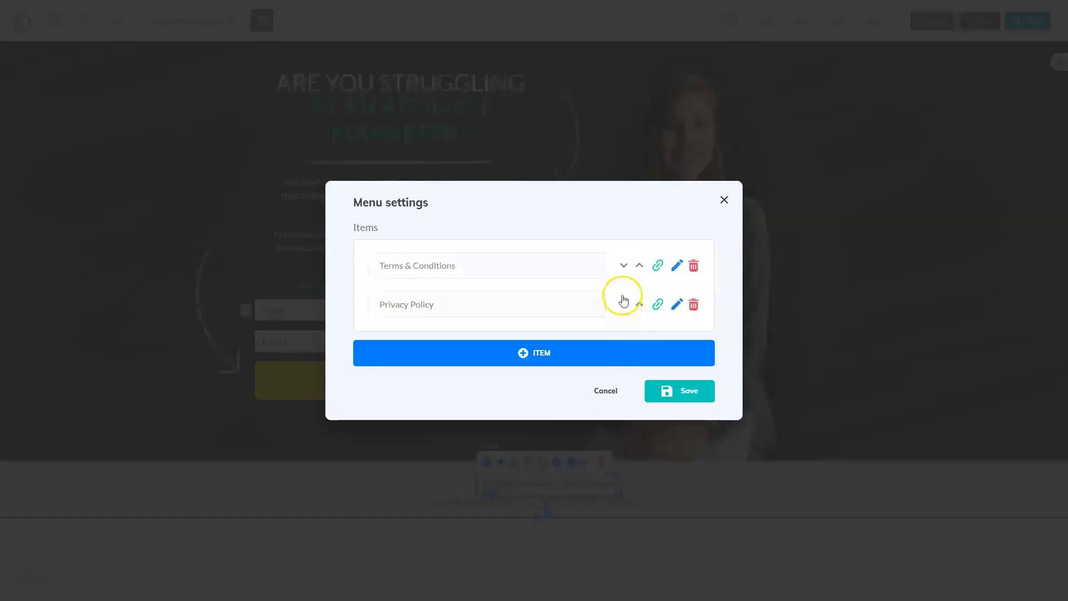
pyautogui.click(640, 305)
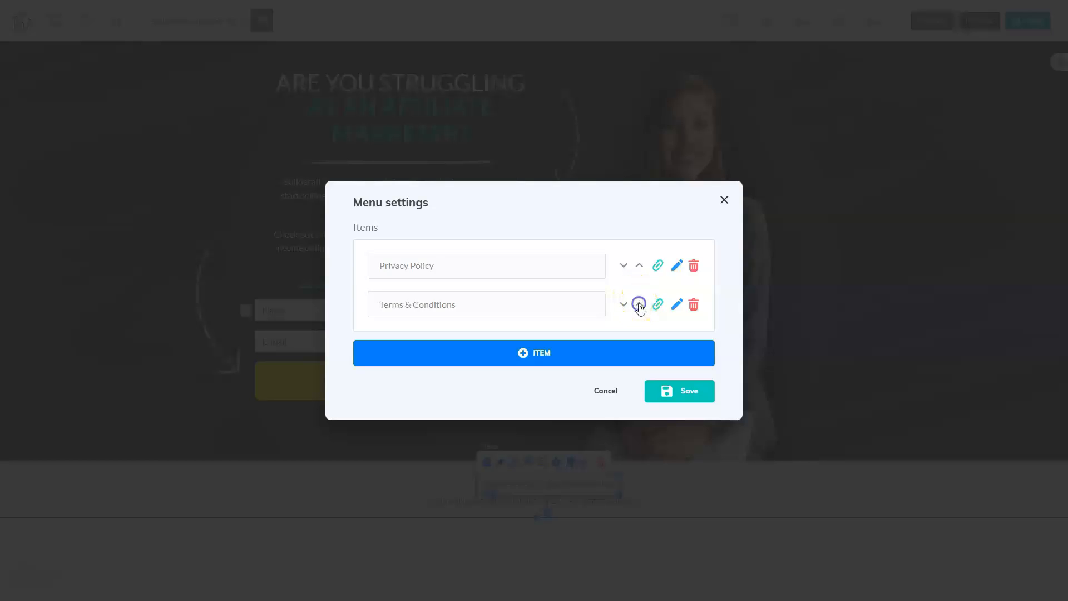
pyautogui.click(667, 391)
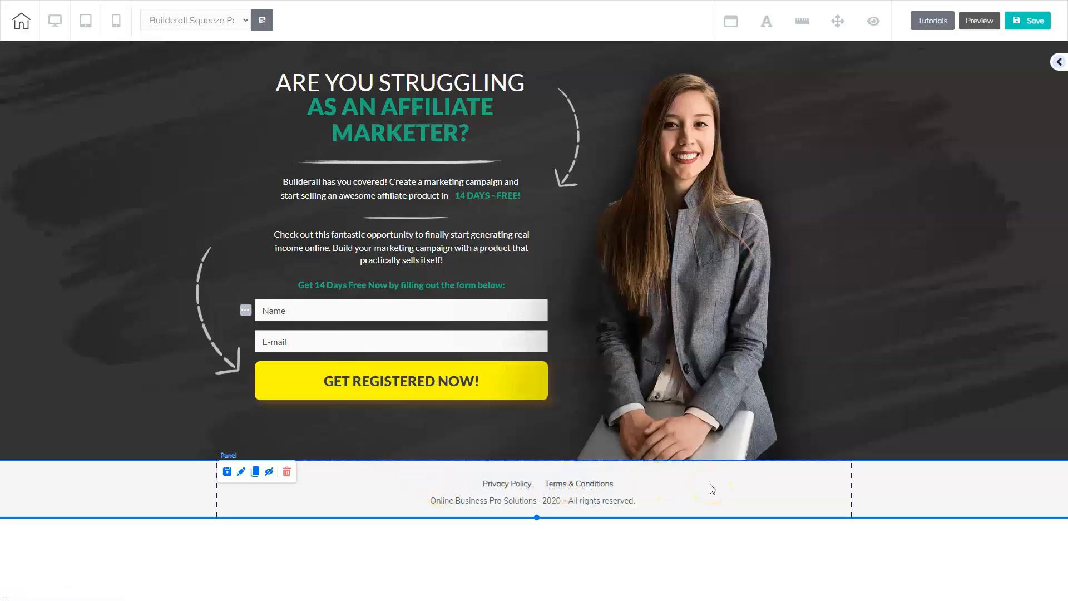
pyautogui.click(659, 487)
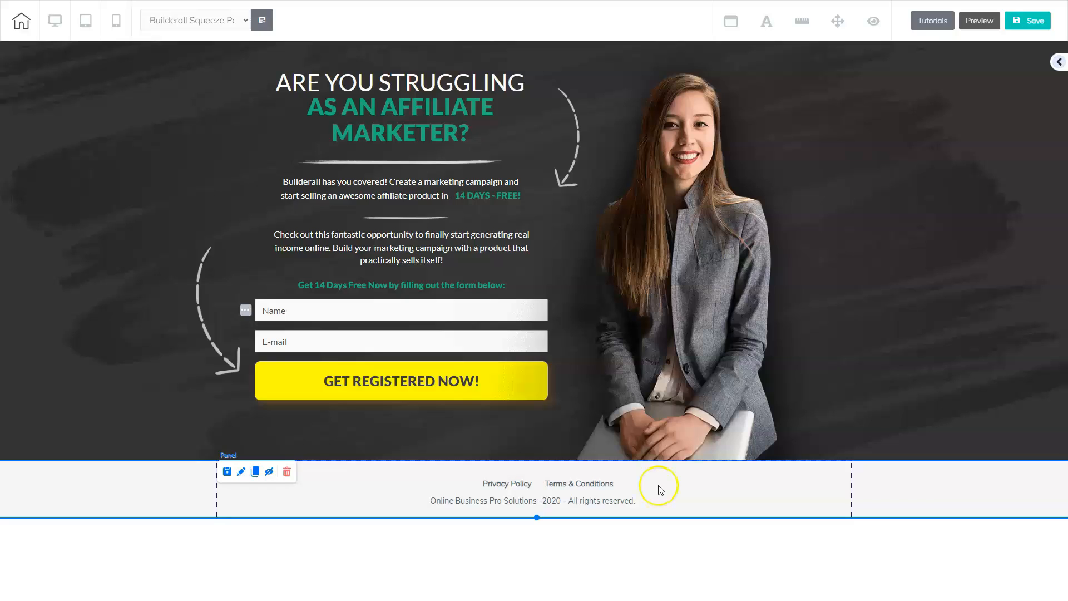